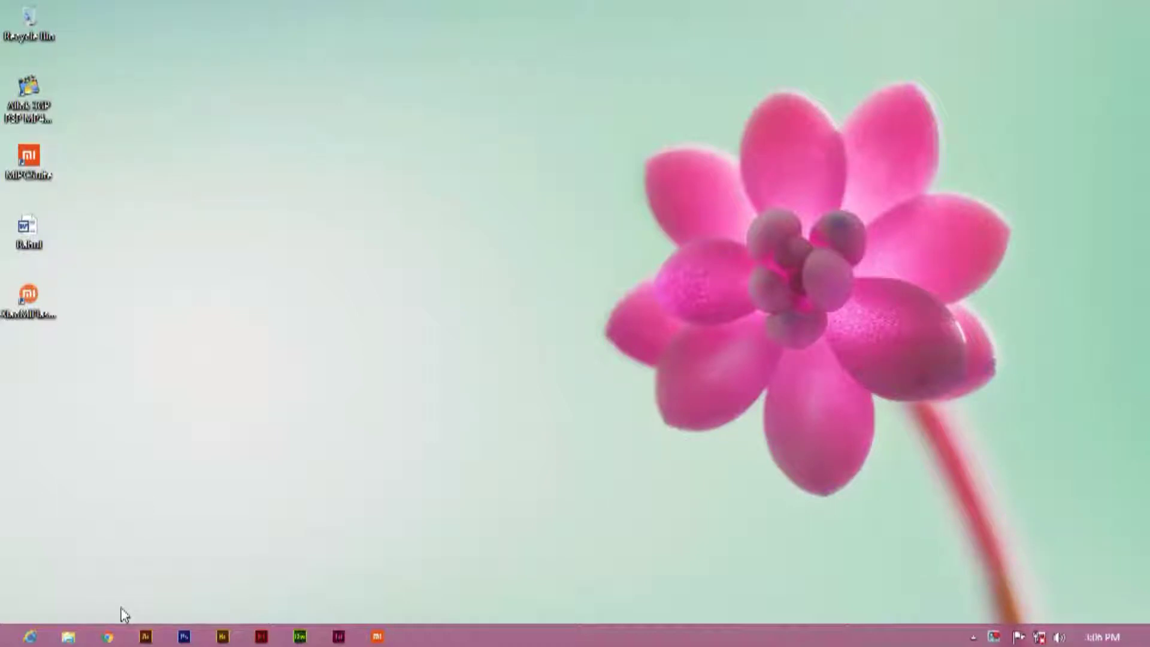
Step: In File Explorer, browse the D: drive to the Graphics softwares > Coral Draw x8 folder
{"action": "left_click", "coordinate": [81, 639]}
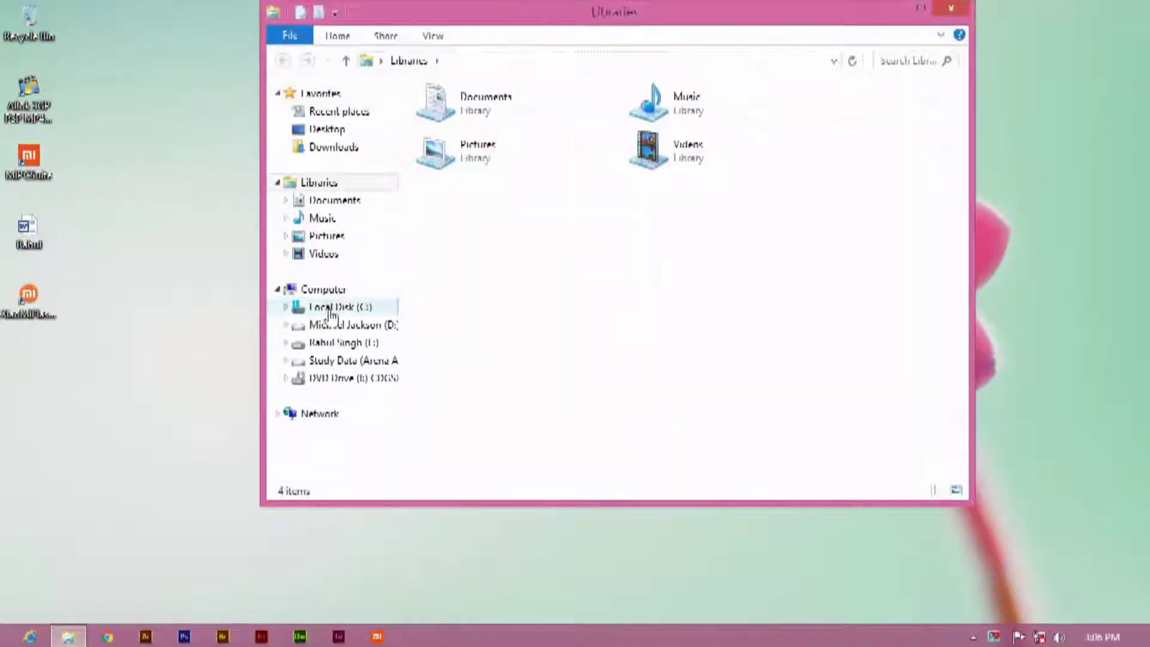
{"action": "left_click", "coordinate": [336, 328]}
{"action": "double_click", "coordinate": [683, 174]}
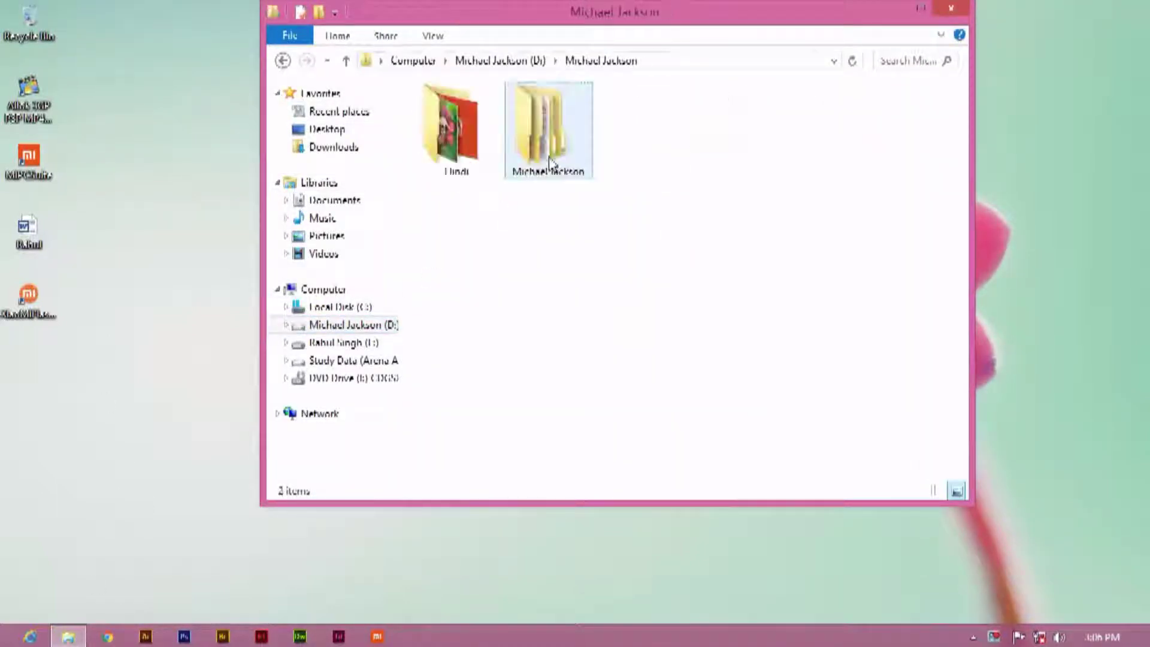
{"action": "double_click", "coordinate": [552, 168]}
{"action": "double_click", "coordinate": [546, 132]}
{"action": "left_click", "coordinate": [547, 132]}
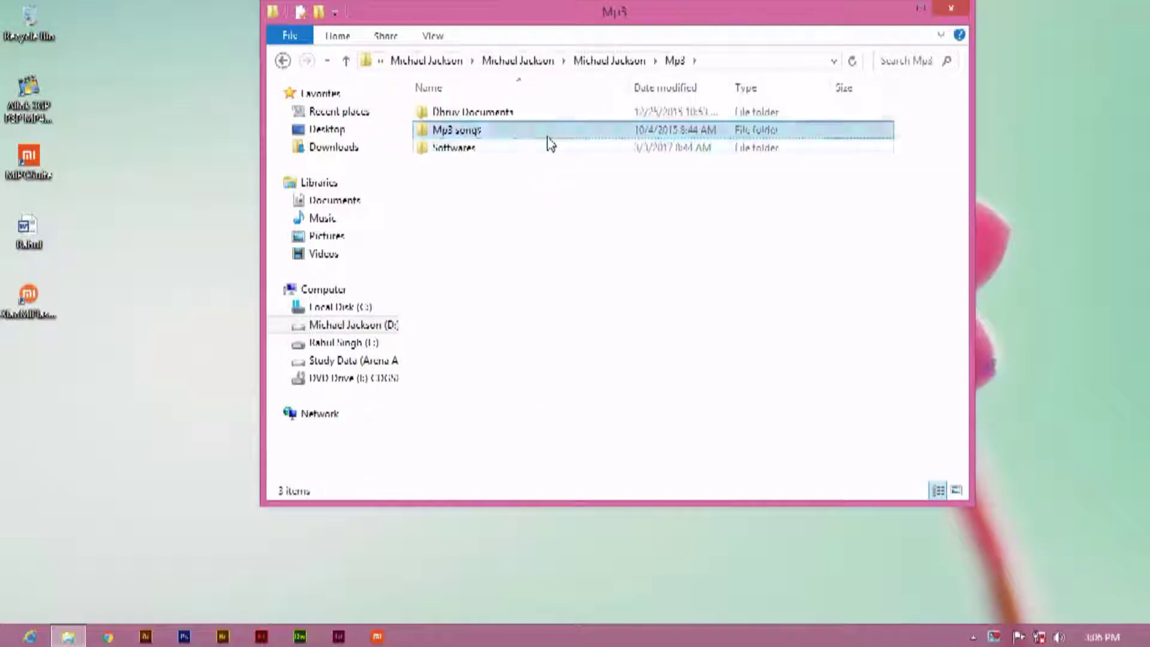
{"action": "double_click", "coordinate": [522, 150]}
{"action": "double_click", "coordinate": [488, 130]}
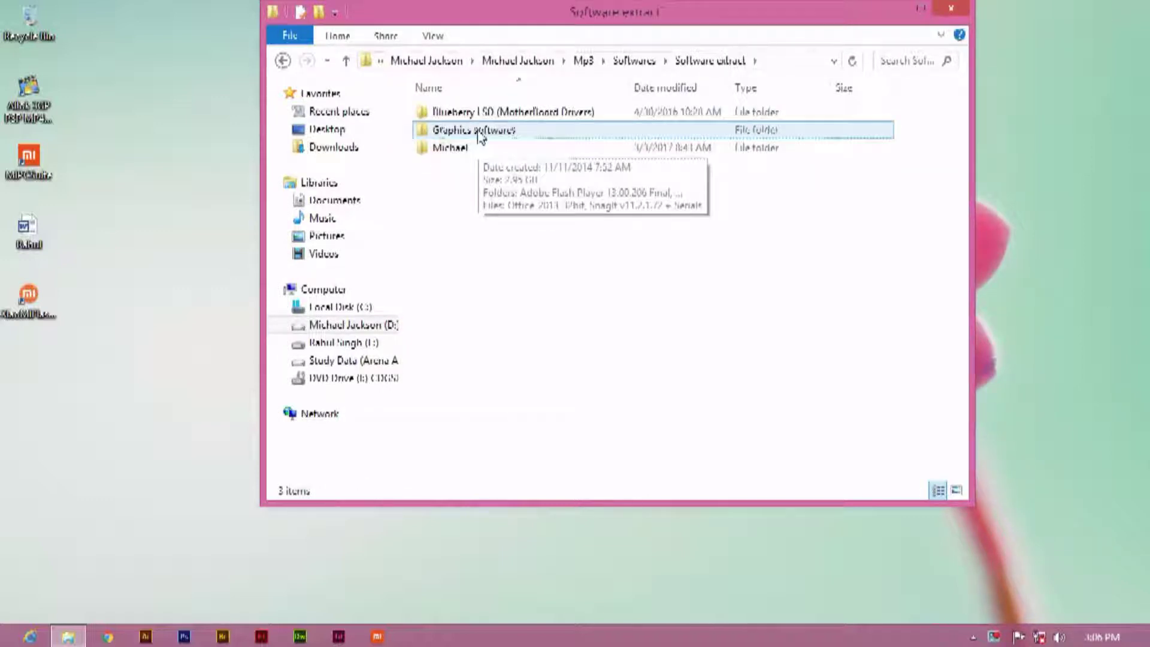
{"action": "double_click", "coordinate": [479, 131]}
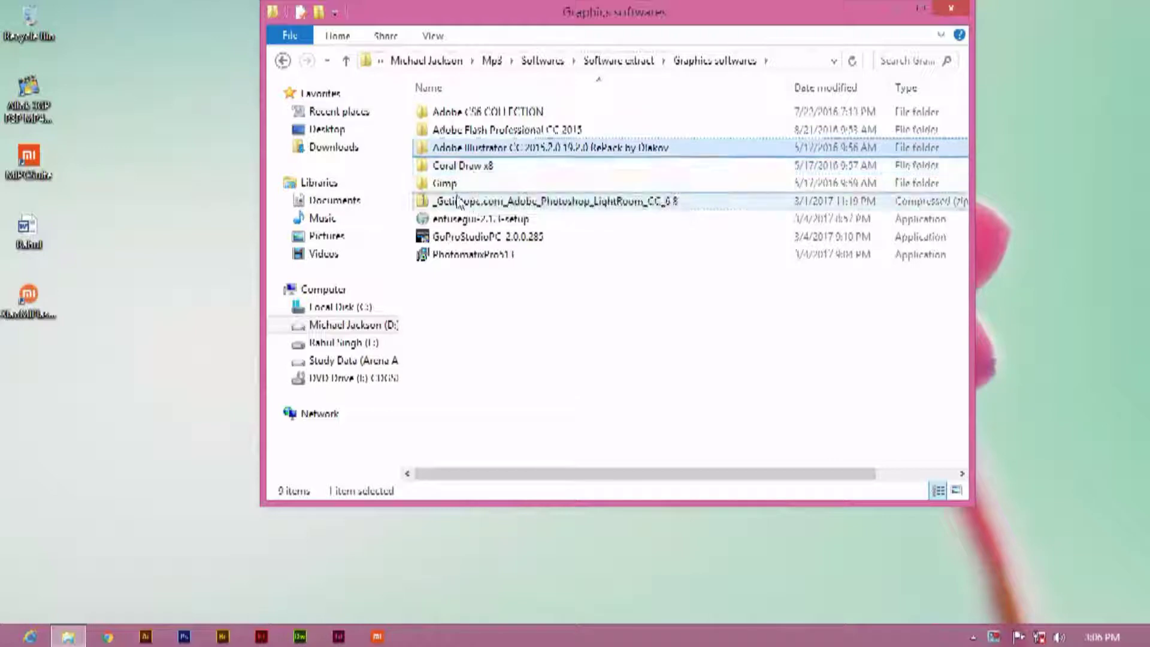
{"action": "left_click", "coordinate": [469, 174]}
{"action": "double_click", "coordinate": [469, 173]}
Step: Mount the CorelDRAW X8 disc image and run Setup from its x86 folder
{"action": "left_click", "coordinate": [506, 114]}
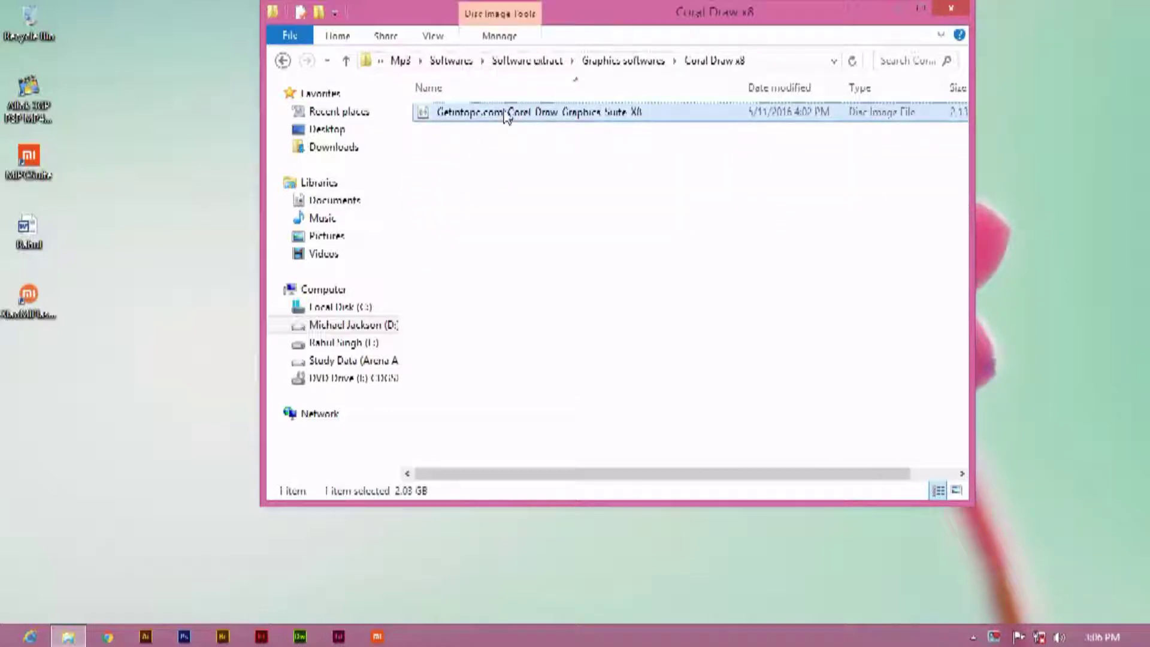
{"action": "right_click", "coordinate": [504, 117]}
{"action": "left_click", "coordinate": [542, 123]}
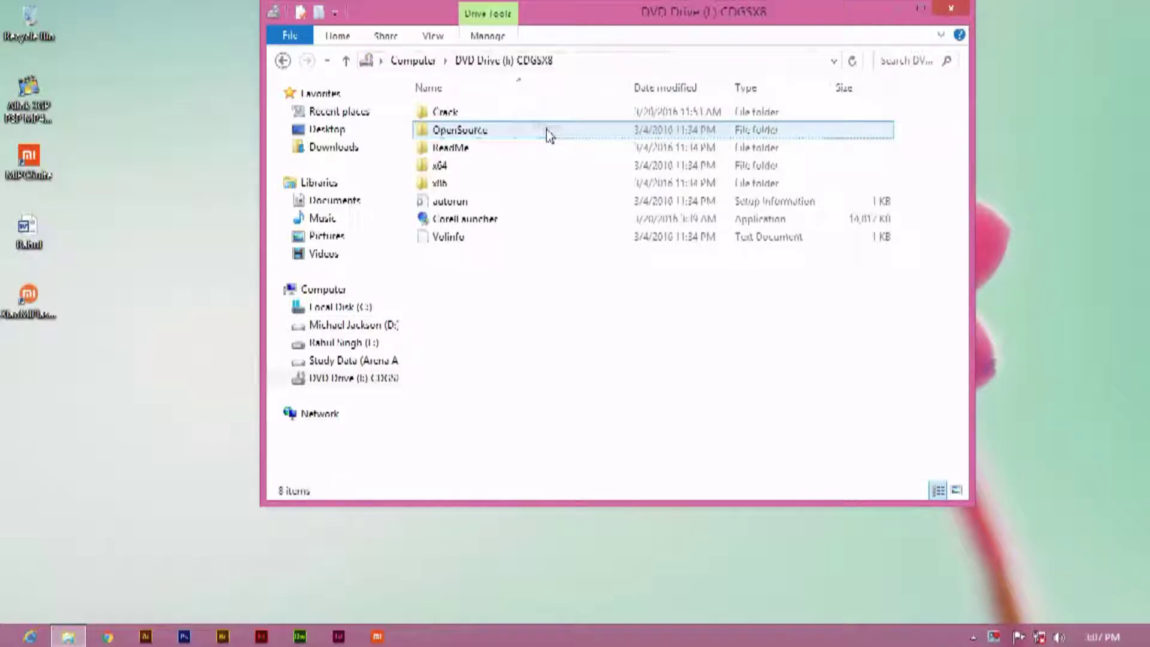
{"action": "left_click", "coordinate": [488, 168]}
{"action": "double_click", "coordinate": [486, 189]}
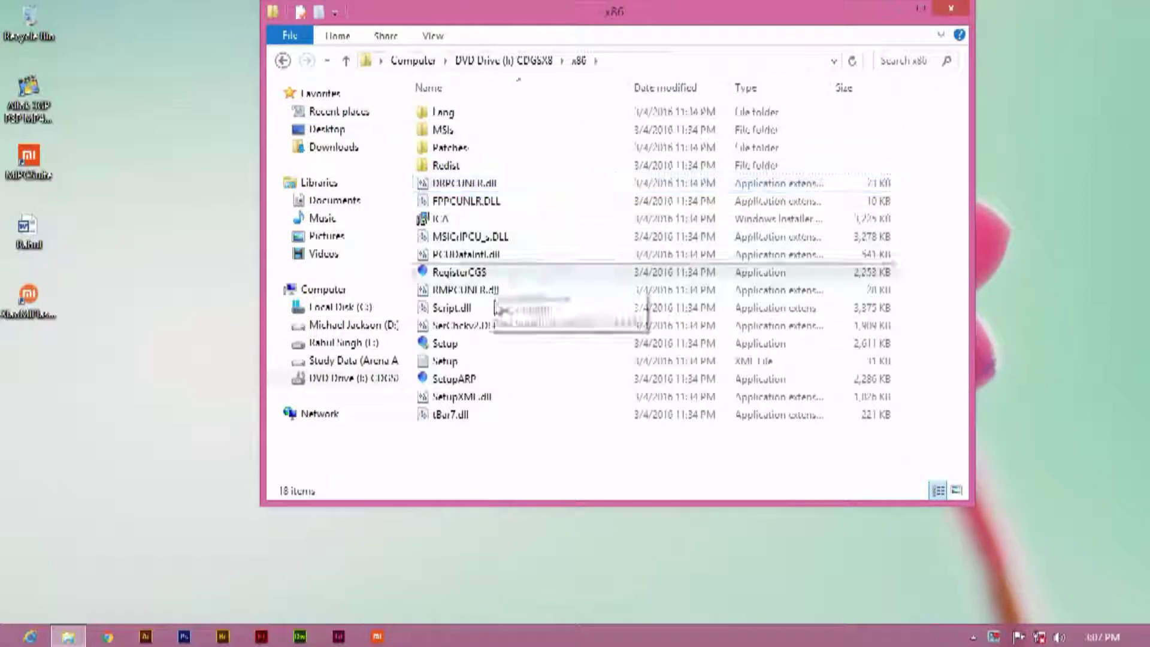
{"action": "left_click", "coordinate": [474, 350]}
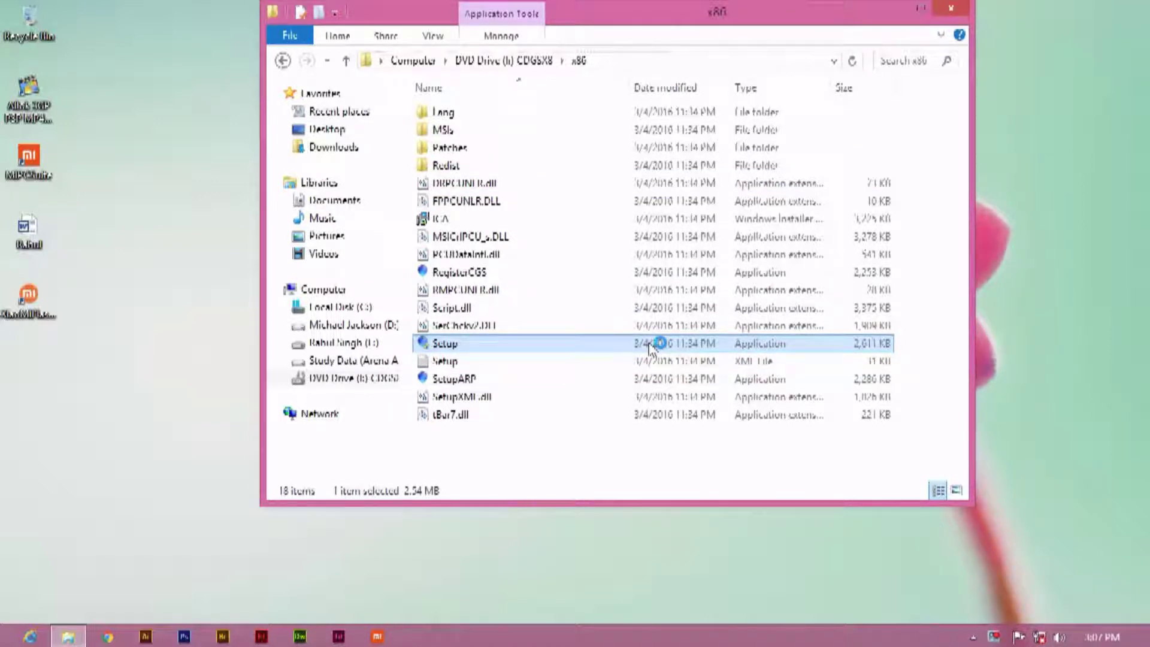
{"action": "left_click", "coordinate": [906, 11]}
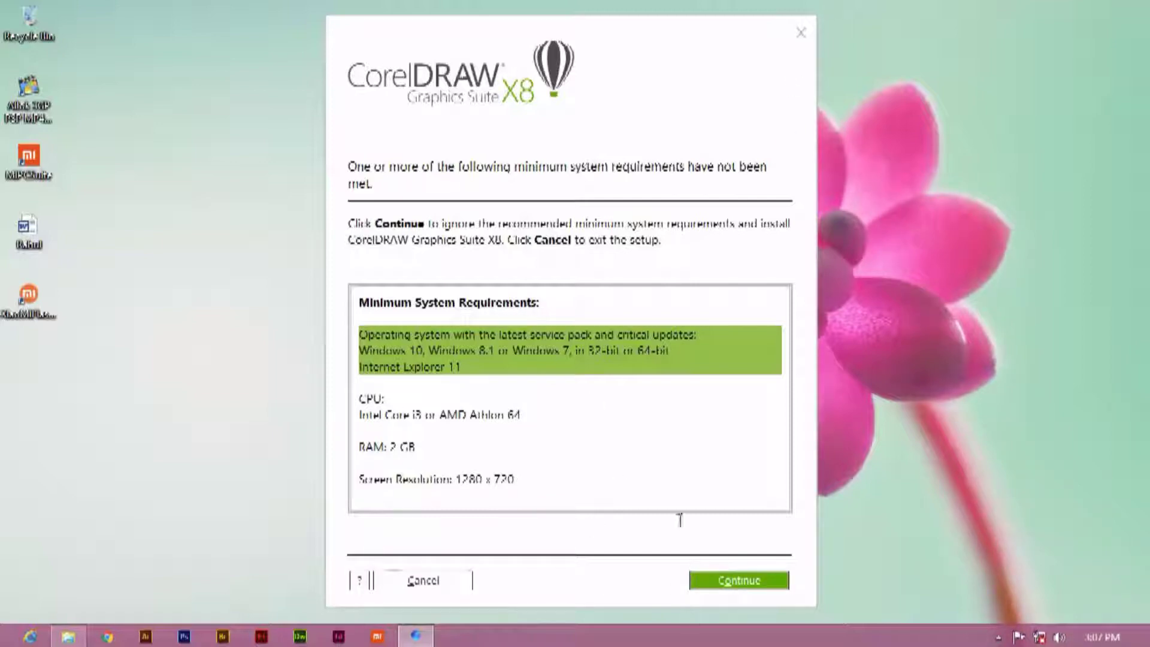
Step: Continue past the system requirements warning and accept the license agreement
{"action": "left_click", "coordinate": [724, 581]}
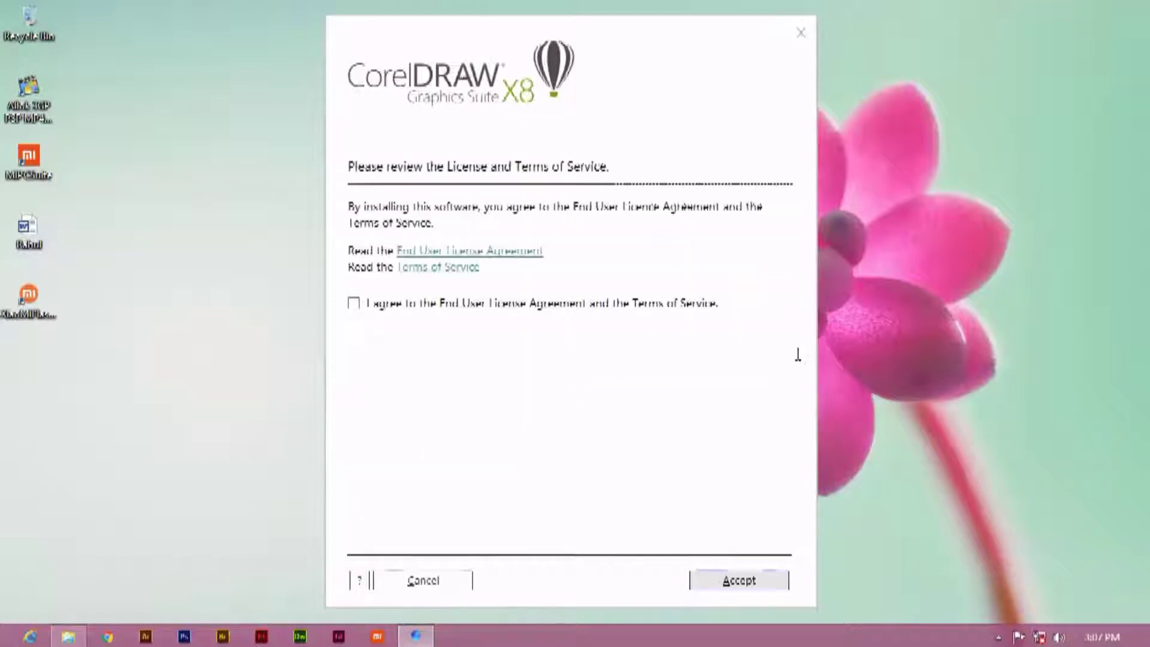
{"action": "left_click", "coordinate": [354, 305]}
{"action": "left_click", "coordinate": [707, 582]}
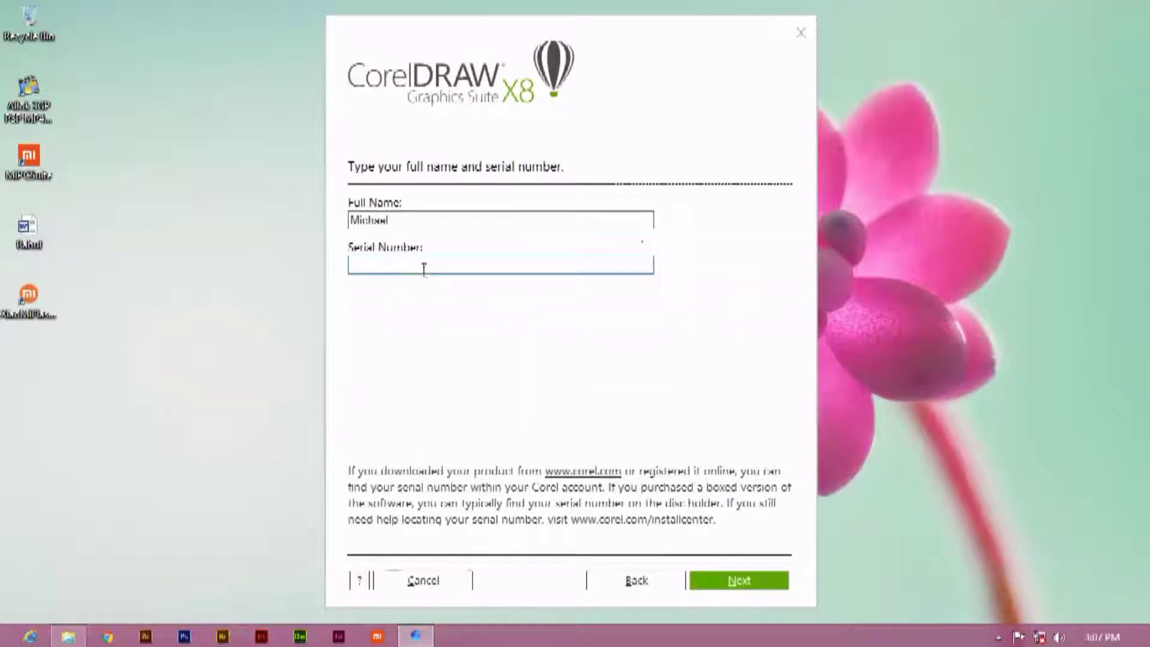
{"action": "left_click_drag", "start_coordinate": [584, 36], "coordinate": [634, 26]}
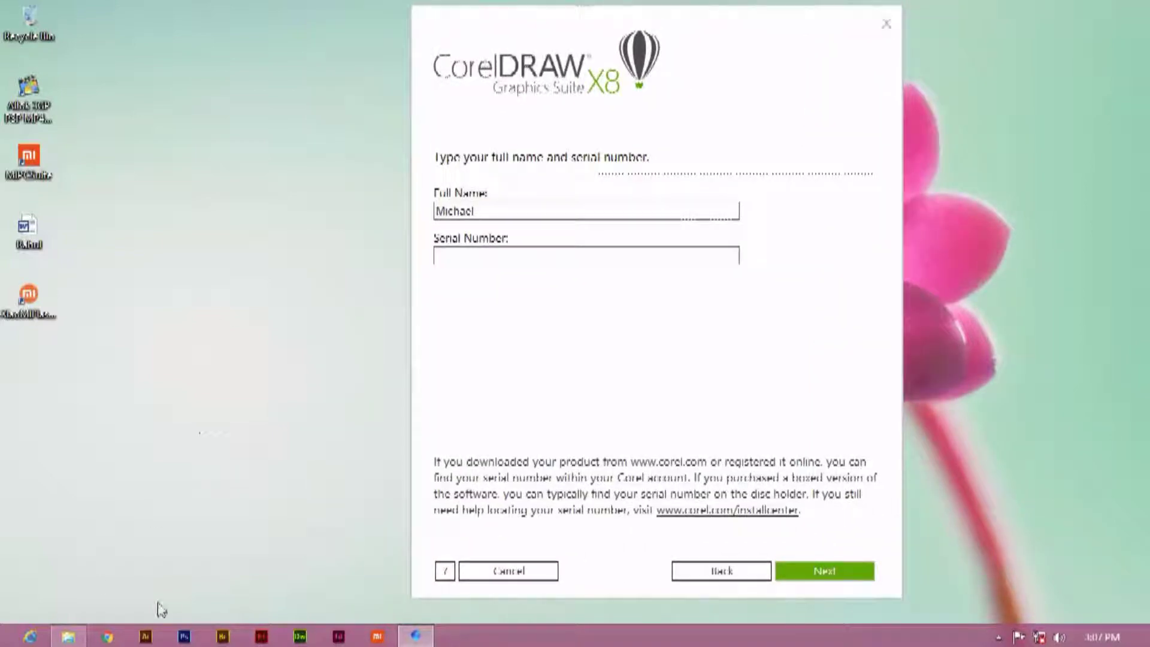
{"action": "left_click", "coordinate": [69, 636]}
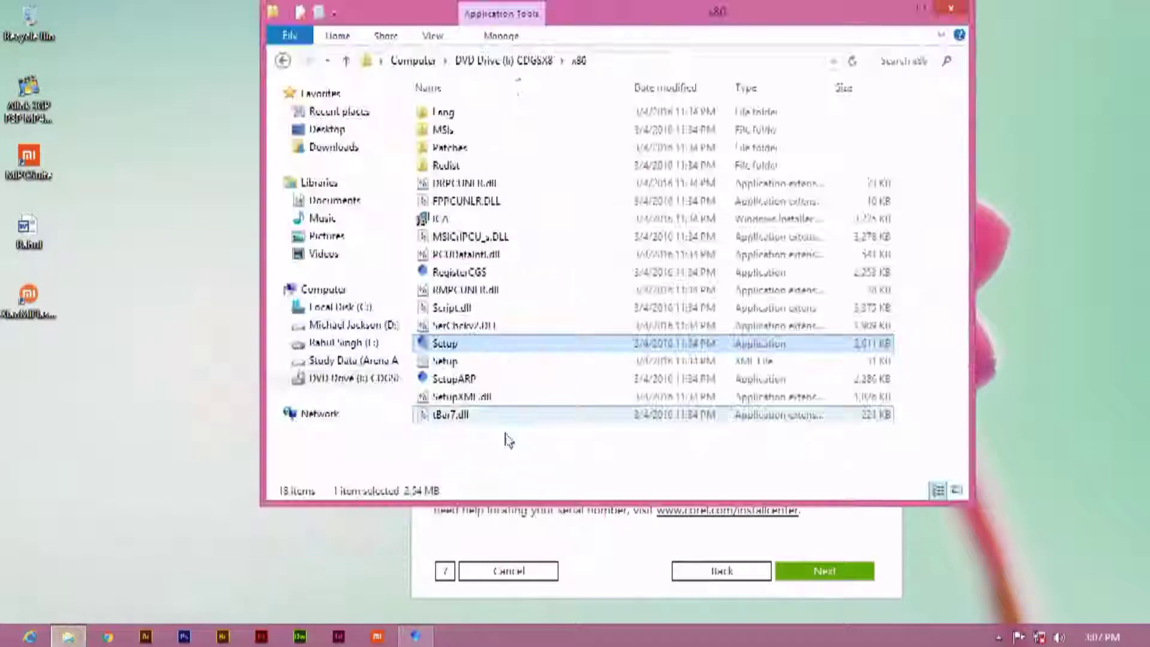
Step: Try running Keygen from the disc's Crack folder and dismiss the access denied error
{"action": "left_click", "coordinate": [606, 455]}
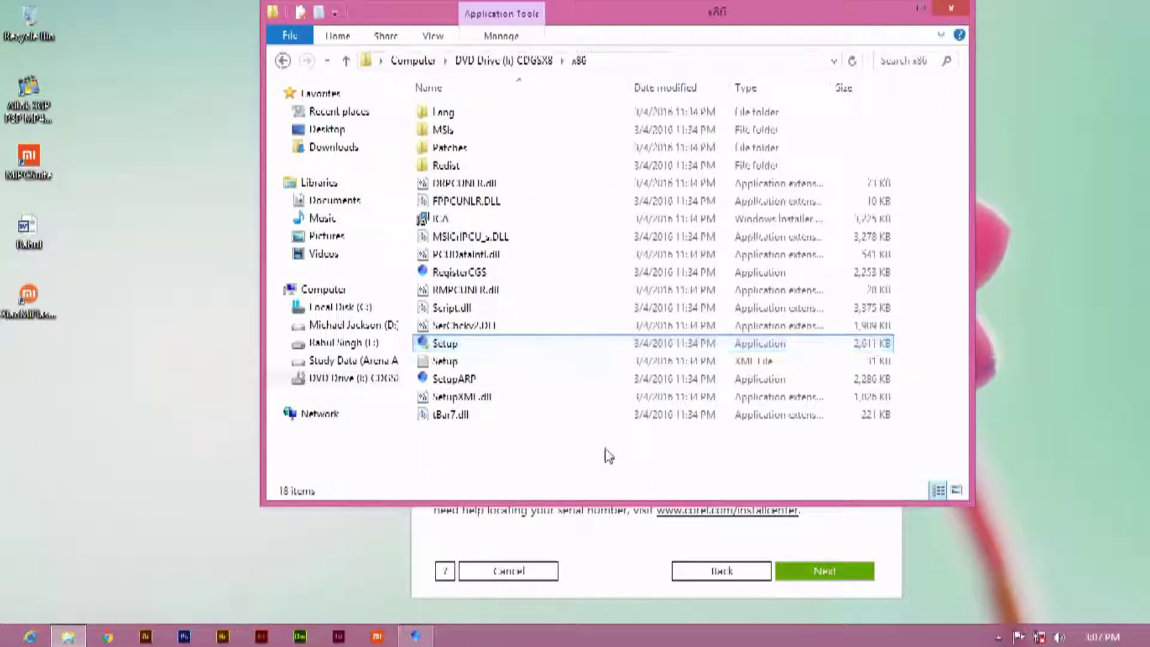
{"action": "left_click", "coordinate": [287, 61]}
{"action": "double_click", "coordinate": [530, 111]}
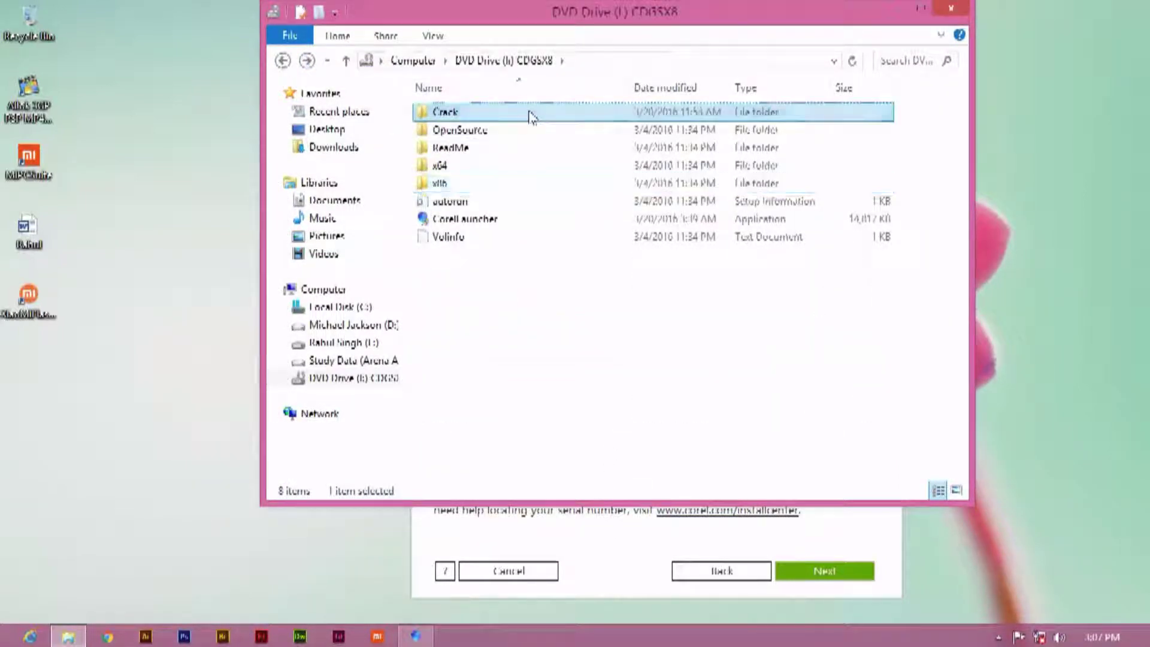
{"action": "double_click", "coordinate": [493, 131]}
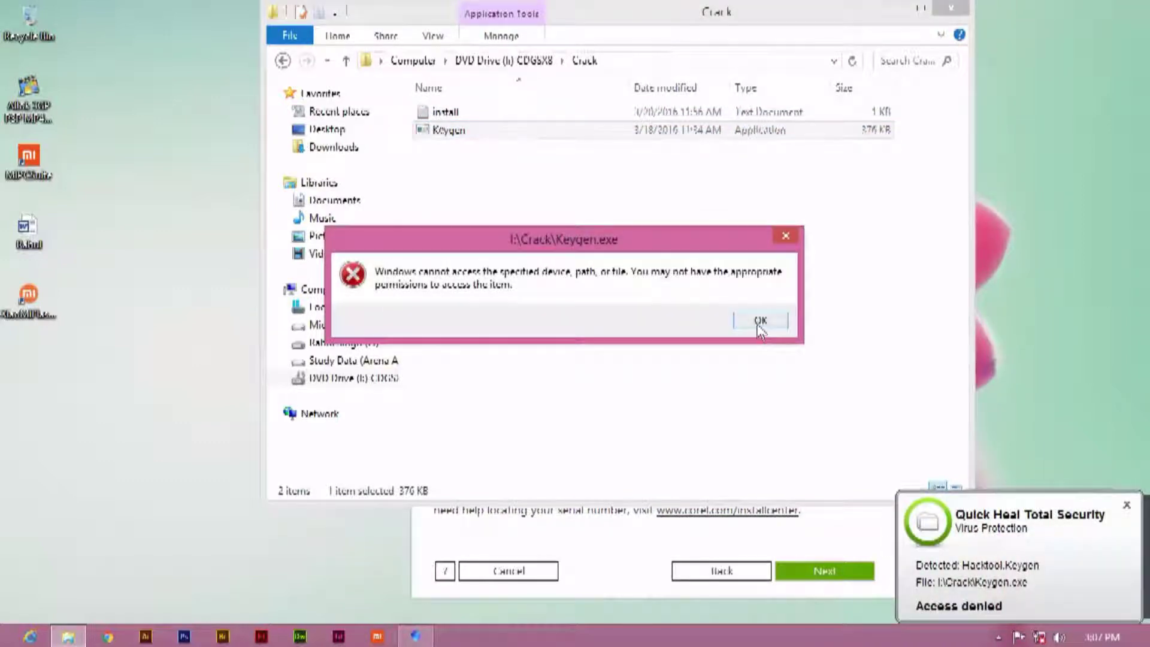
{"action": "left_click", "coordinate": [759, 319]}
Step: Turn off Quick Heal virus protection from its notification-area icon
{"action": "left_click", "coordinate": [1126, 508]}
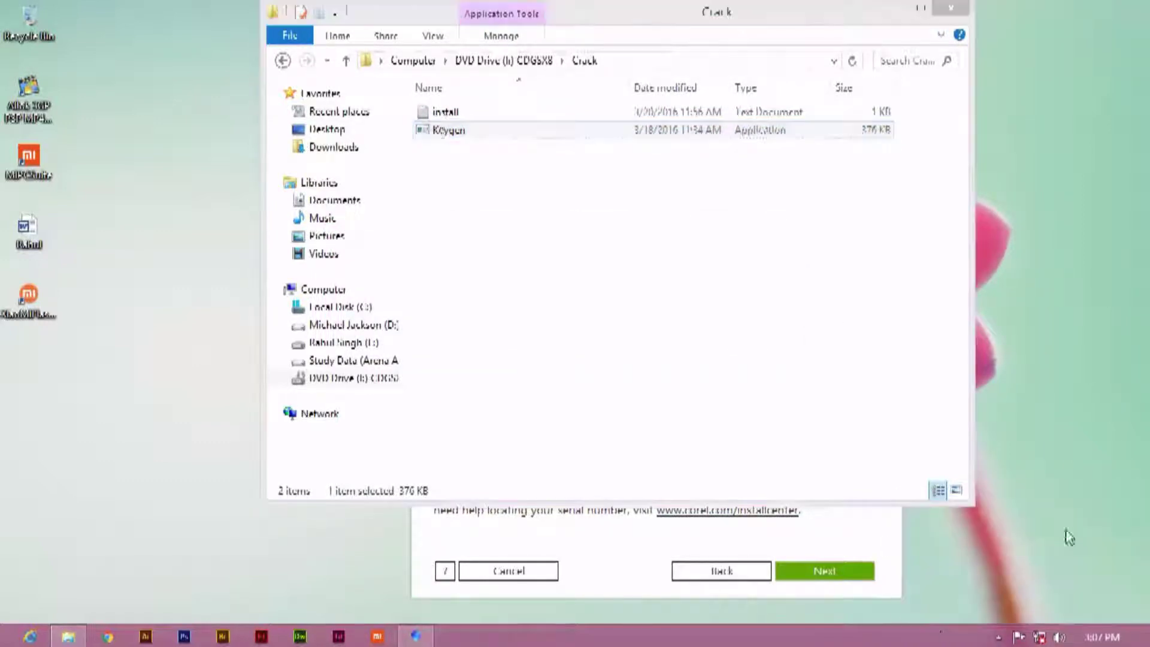
{"action": "left_click", "coordinate": [998, 638]}
{"action": "right_click", "coordinate": [1024, 528]}
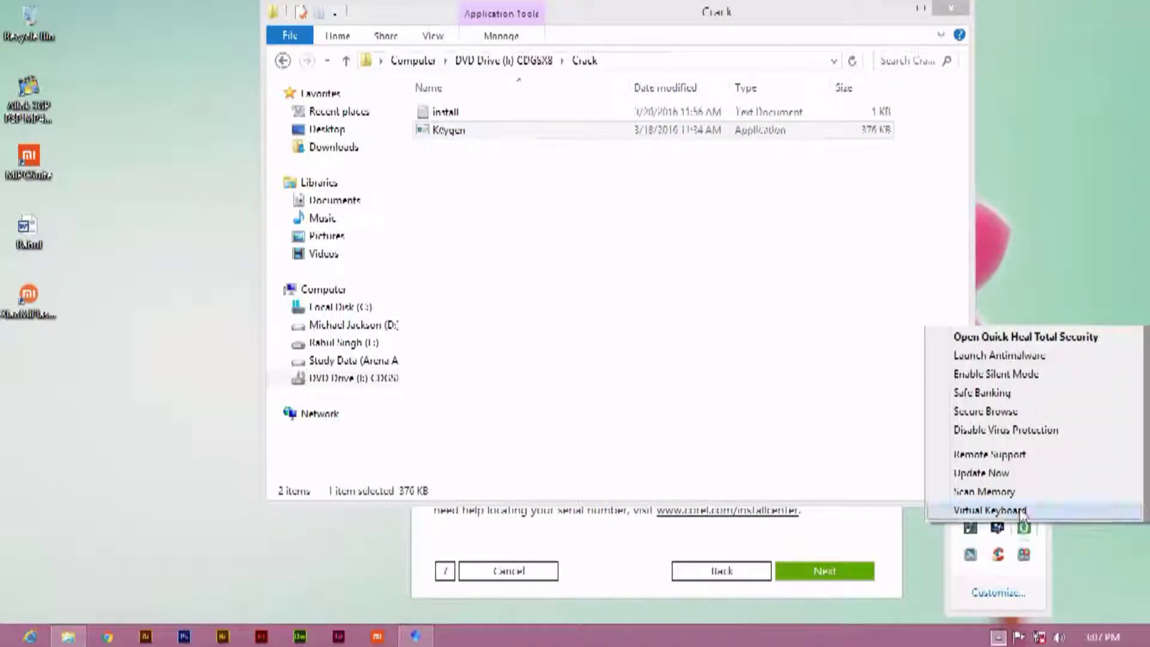
{"action": "left_click", "coordinate": [970, 430]}
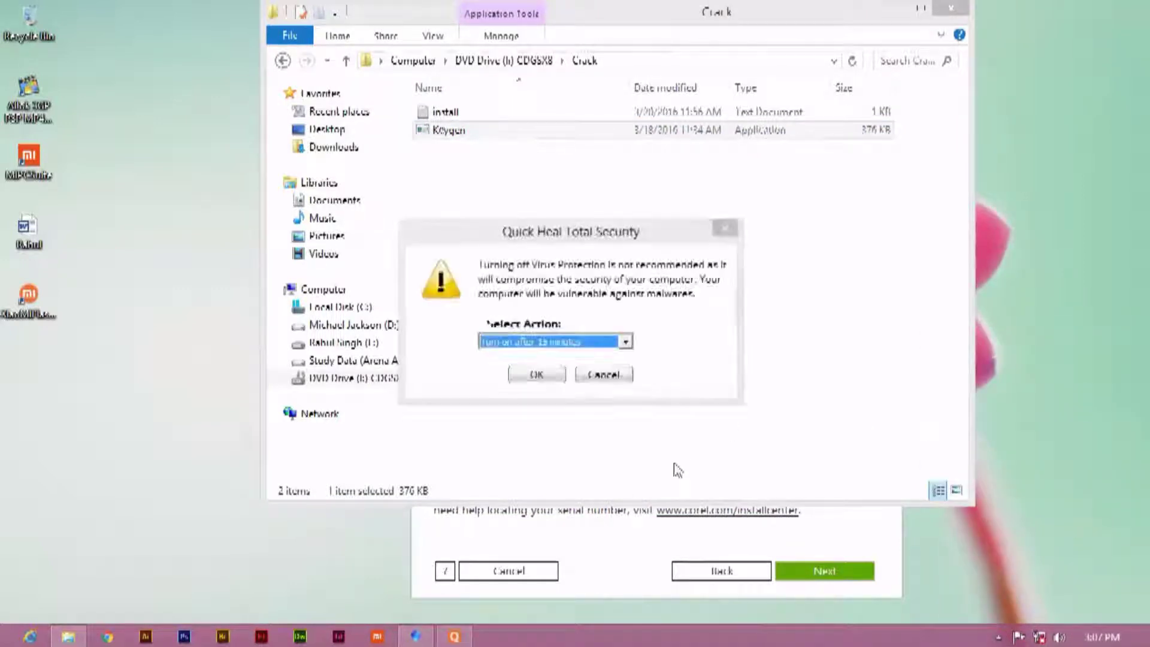
{"action": "left_click", "coordinate": [556, 377]}
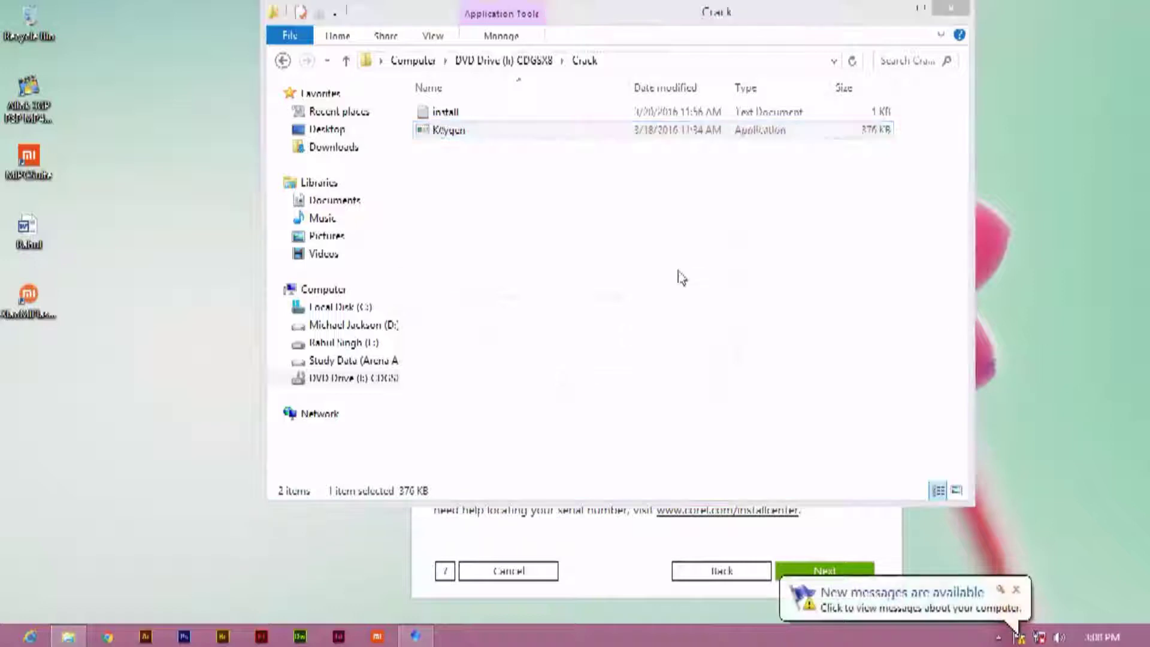
Step: Eject and remount the CorelDRAW X8 disc image, then open its Crack folder
{"action": "left_click", "coordinate": [283, 61]}
{"action": "left_click", "coordinate": [283, 61]}
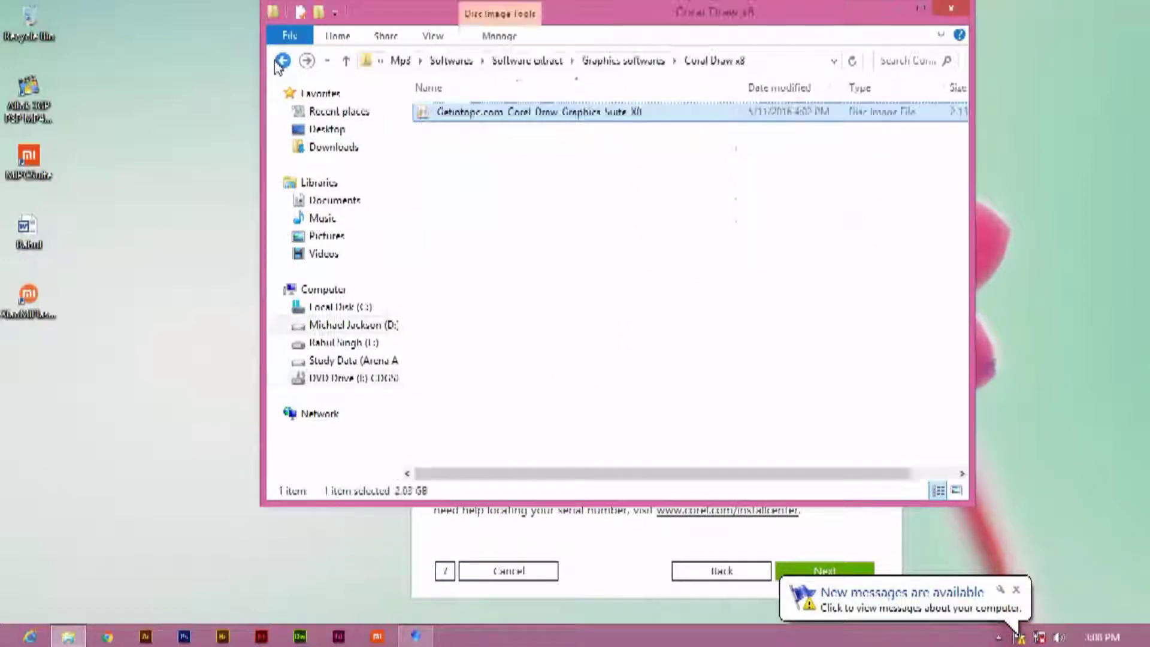
{"action": "right_click", "coordinate": [368, 378]}
{"action": "left_click", "coordinate": [407, 536]}
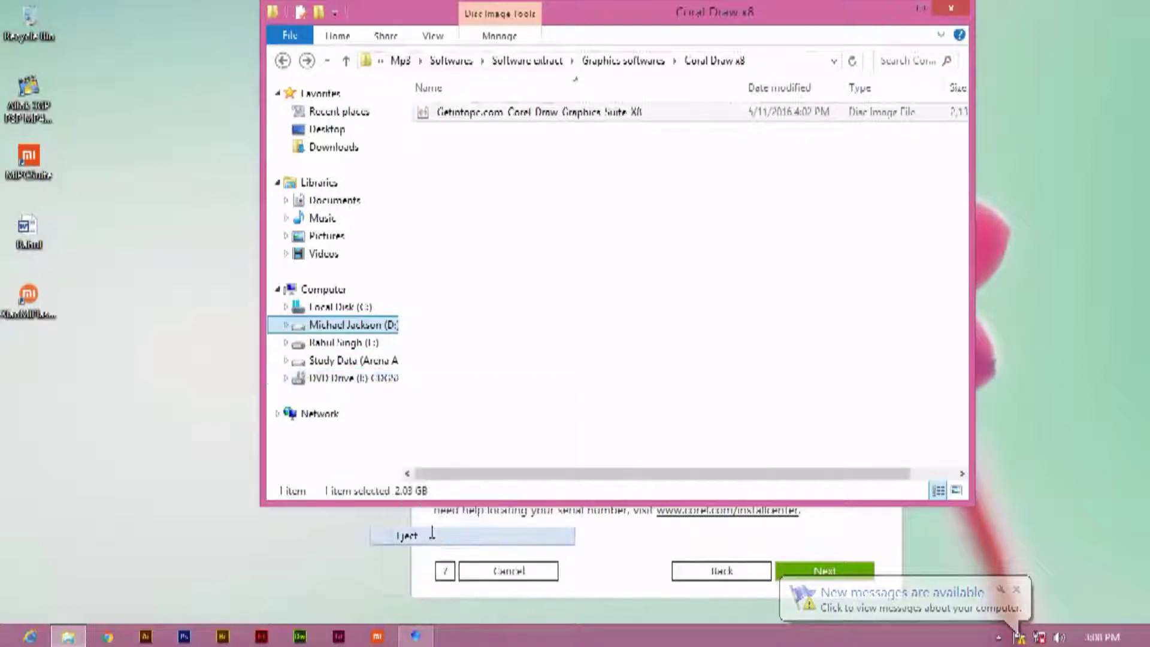
{"action": "double_click", "coordinate": [523, 113]}
{"action": "double_click", "coordinate": [475, 108]}
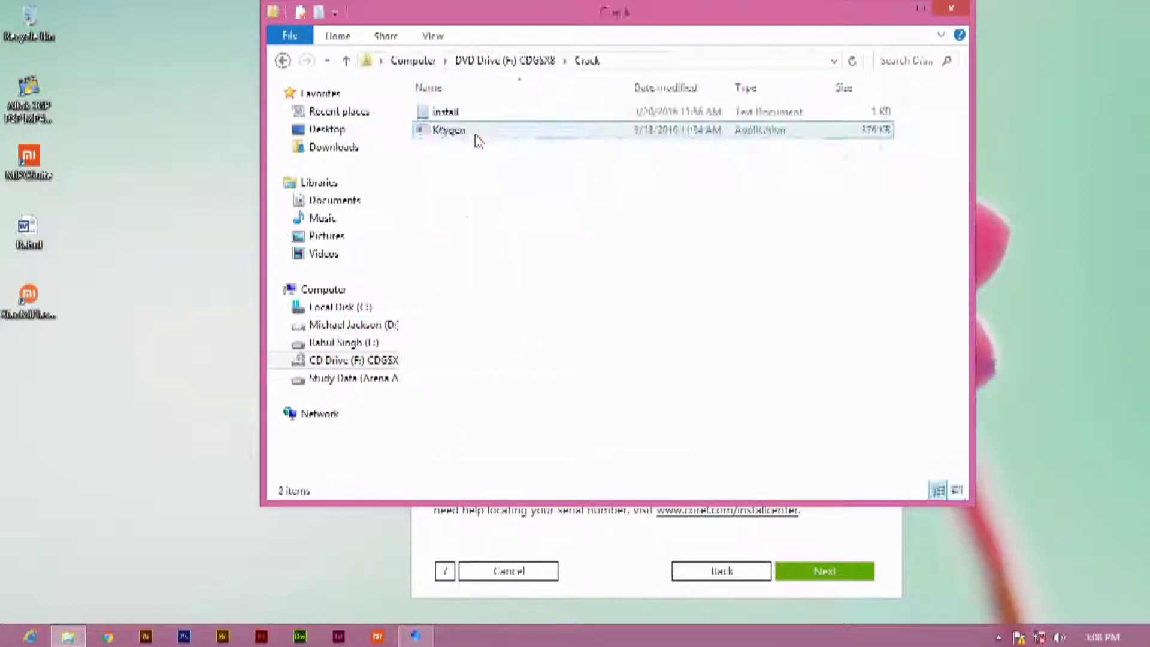
Step: Launch Keygen and select CorelDRAW Graphics Suite X8 as the product
{"action": "left_click", "coordinate": [464, 137]}
{"action": "right_click", "coordinate": [464, 138]}
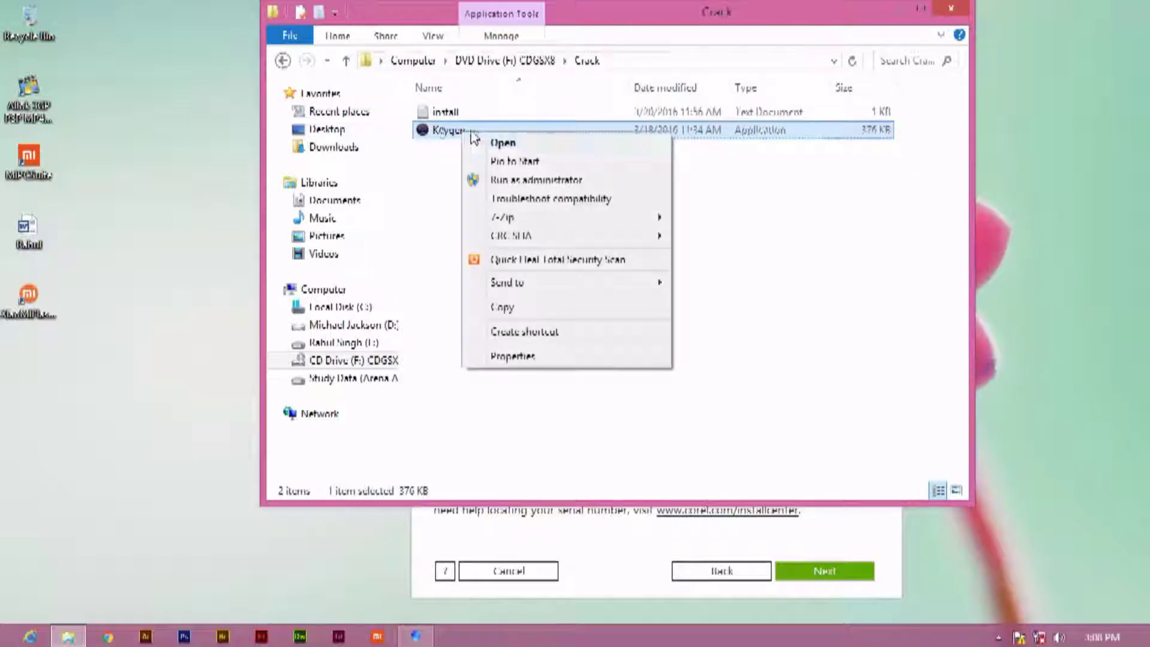
{"action": "left_click", "coordinate": [509, 144]}
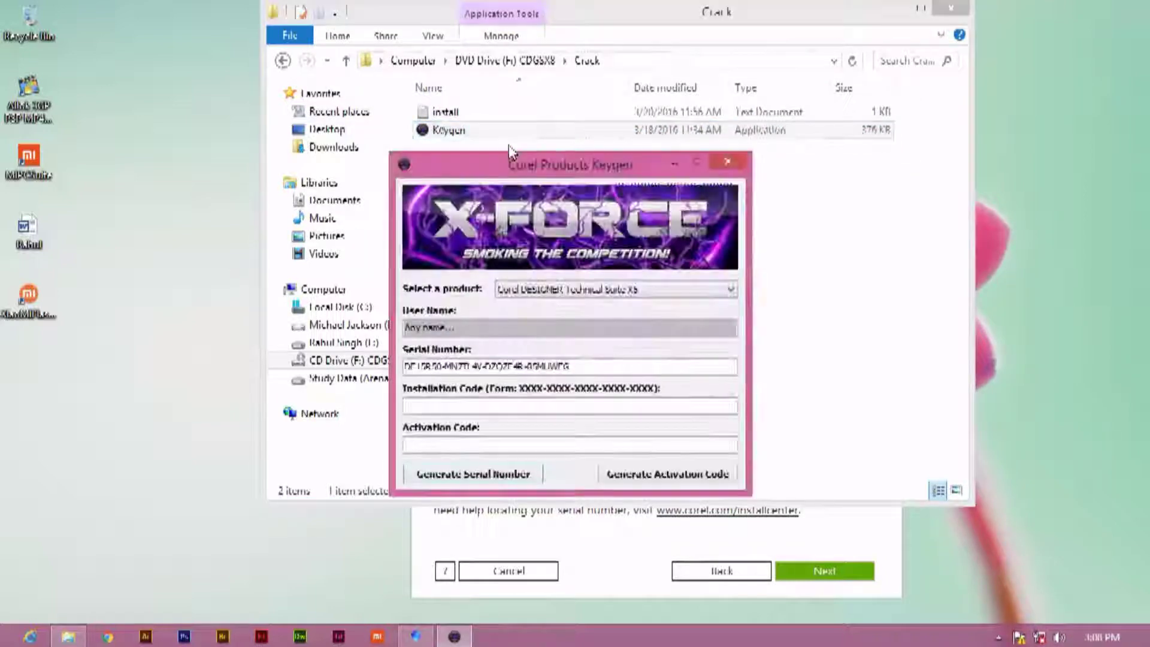
{"action": "left_click", "coordinate": [551, 289]}
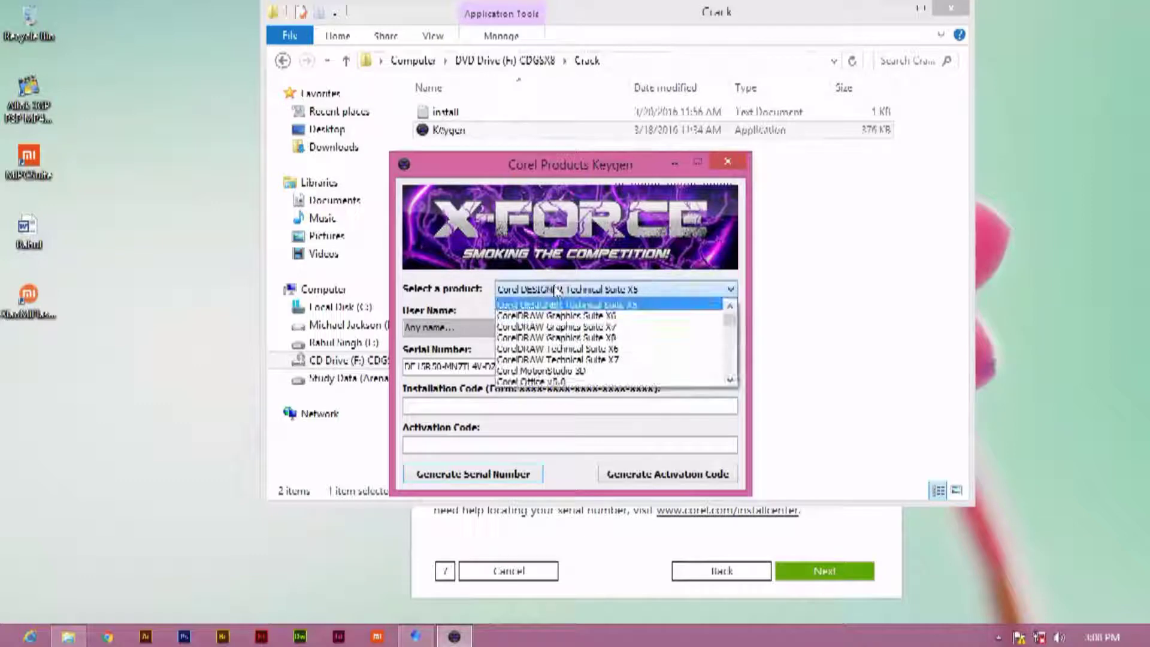
{"action": "left_click", "coordinate": [596, 331]}
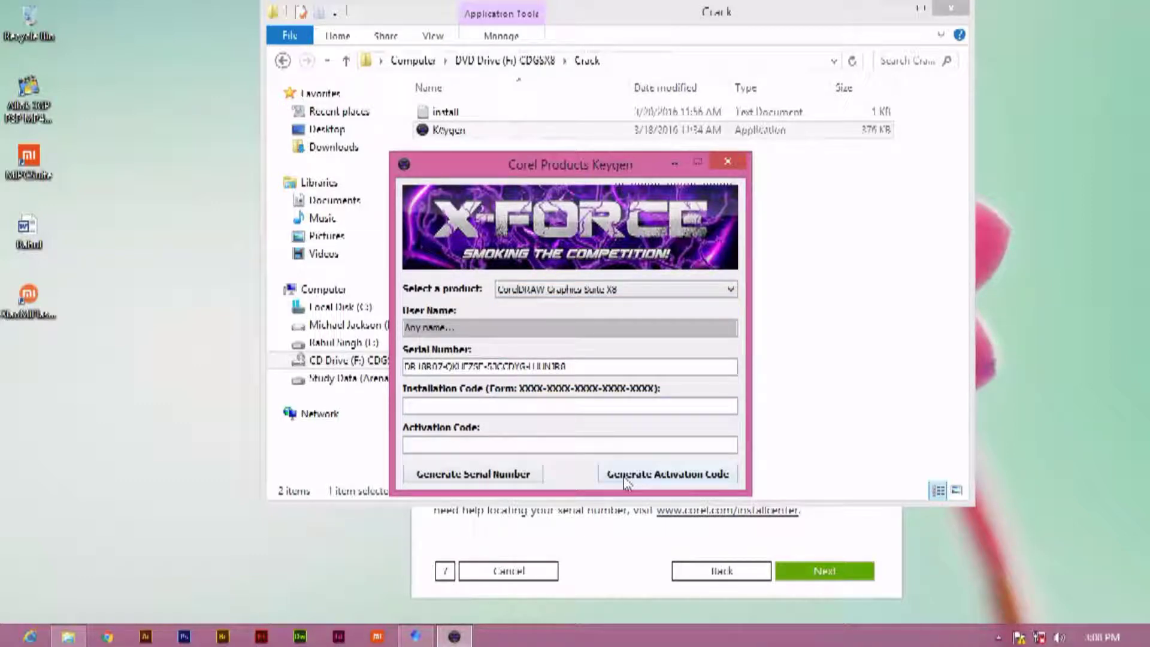
Step: Generate and copy a serial number, then close the keygen to reveal the installer
{"action": "left_click", "coordinate": [527, 474]}
{"action": "left_click_drag", "start_coordinate": [569, 367], "coordinate": [395, 366]}
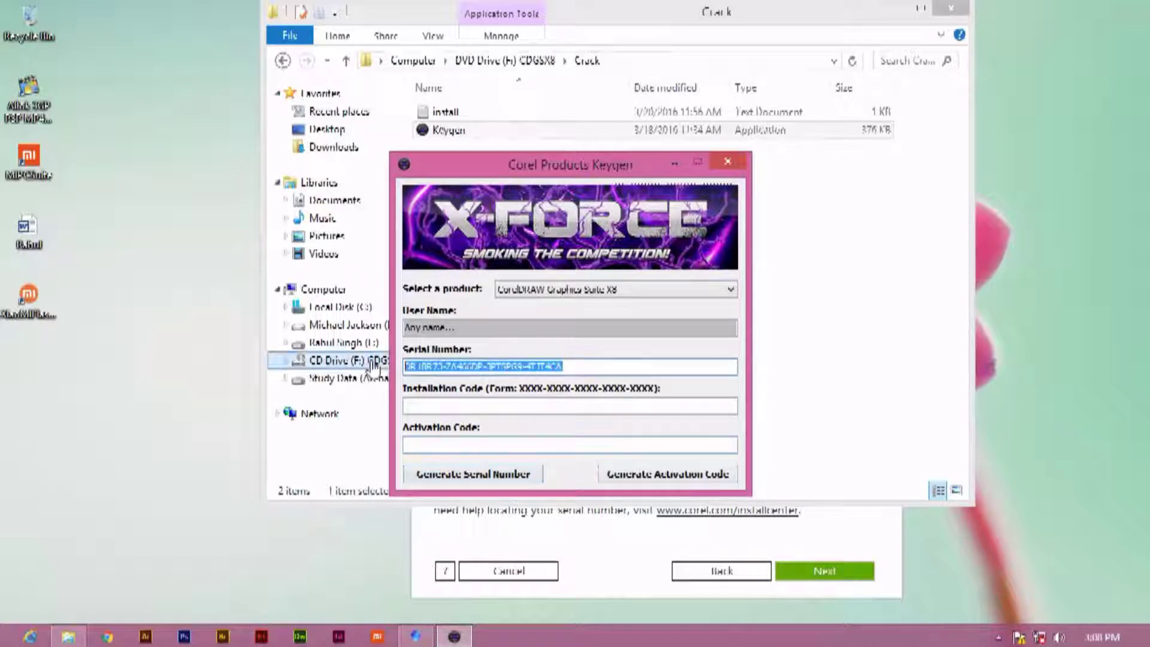
{"action": "right_click", "coordinate": [504, 372]}
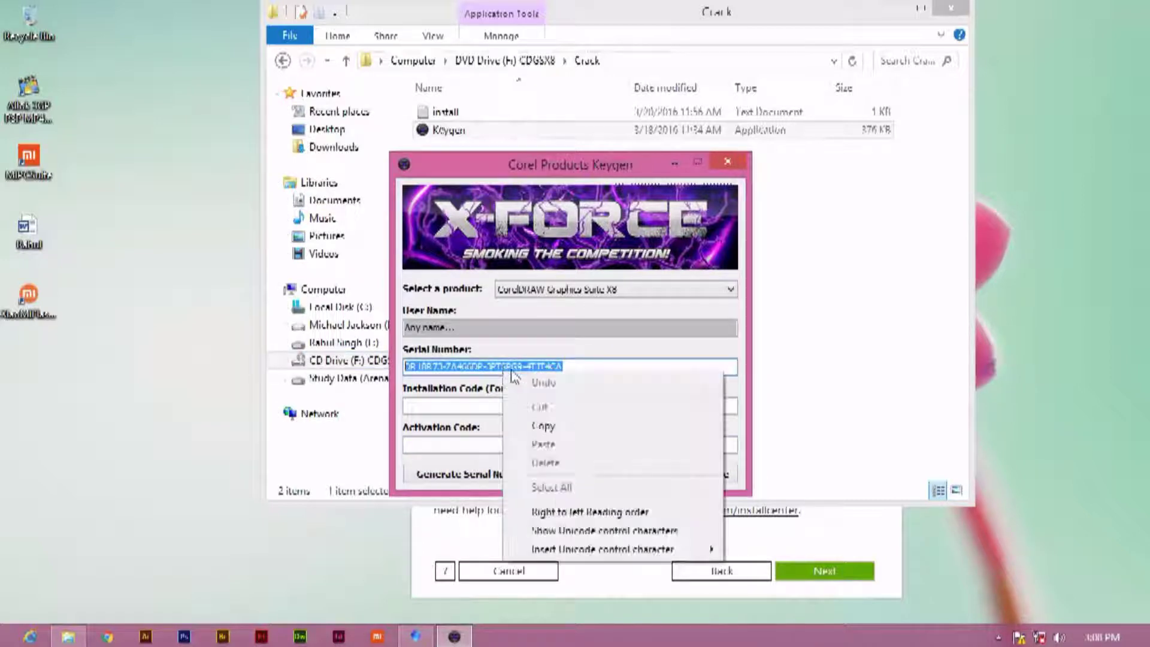
{"action": "left_click", "coordinate": [542, 428]}
{"action": "left_click", "coordinate": [728, 163]}
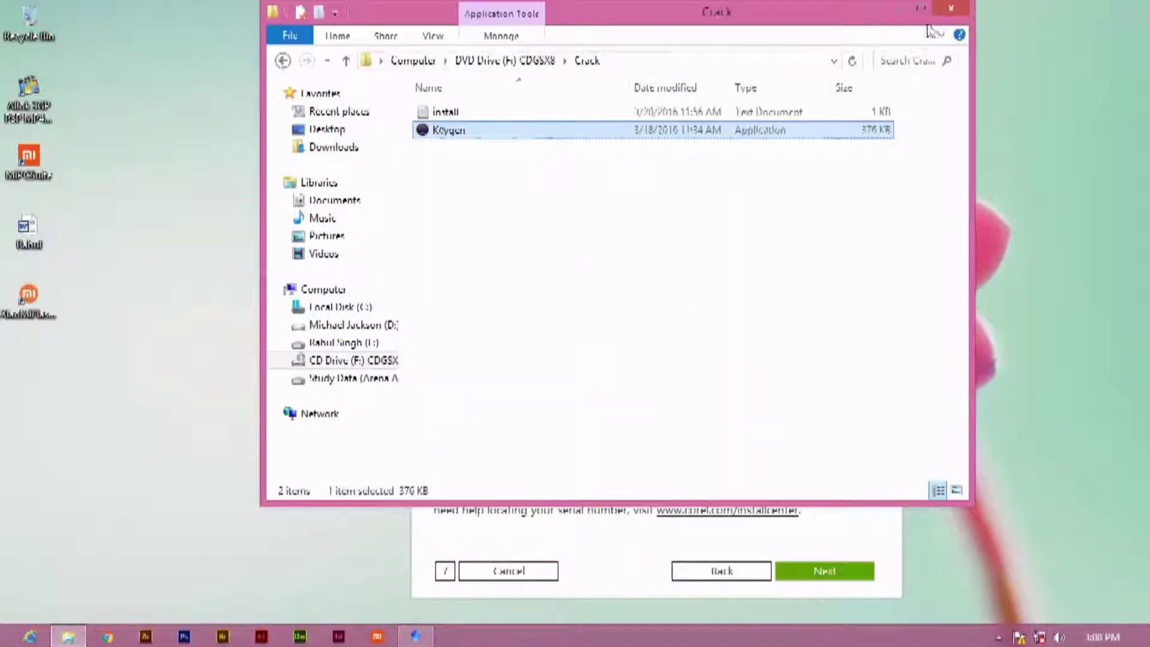
{"action": "left_click", "coordinate": [899, 9]}
{"action": "left_click", "coordinate": [537, 260]}
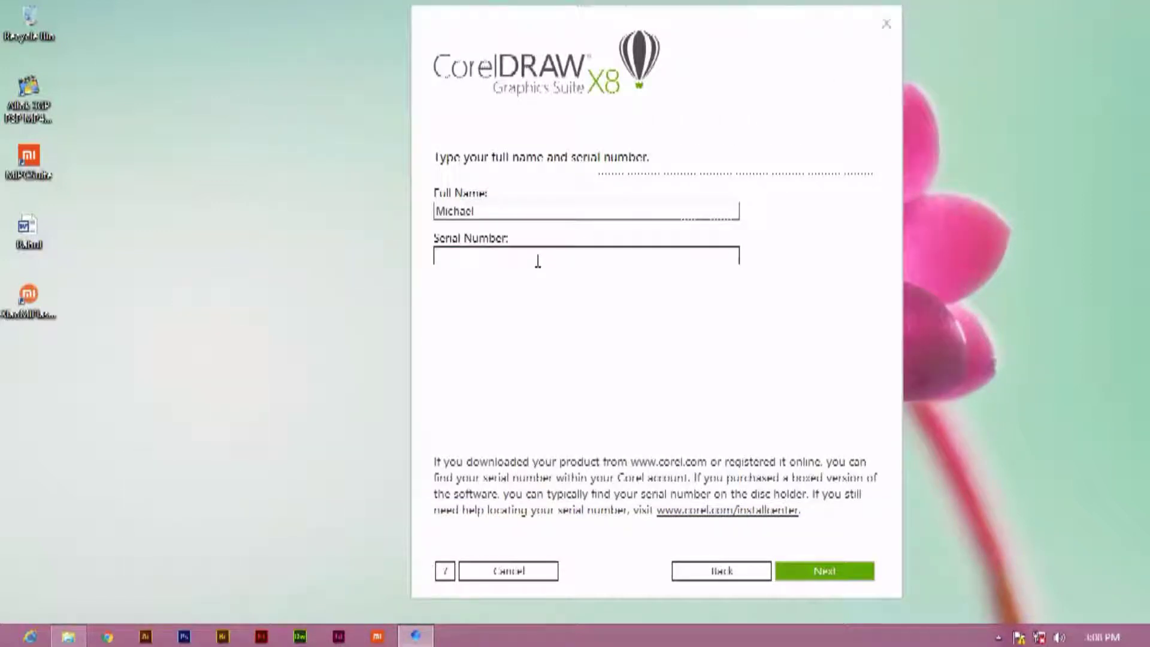
Step: Paste the serial number, continue, and dismiss the crash notice to reach installation options
{"action": "key", "text": "ctrl+v"}
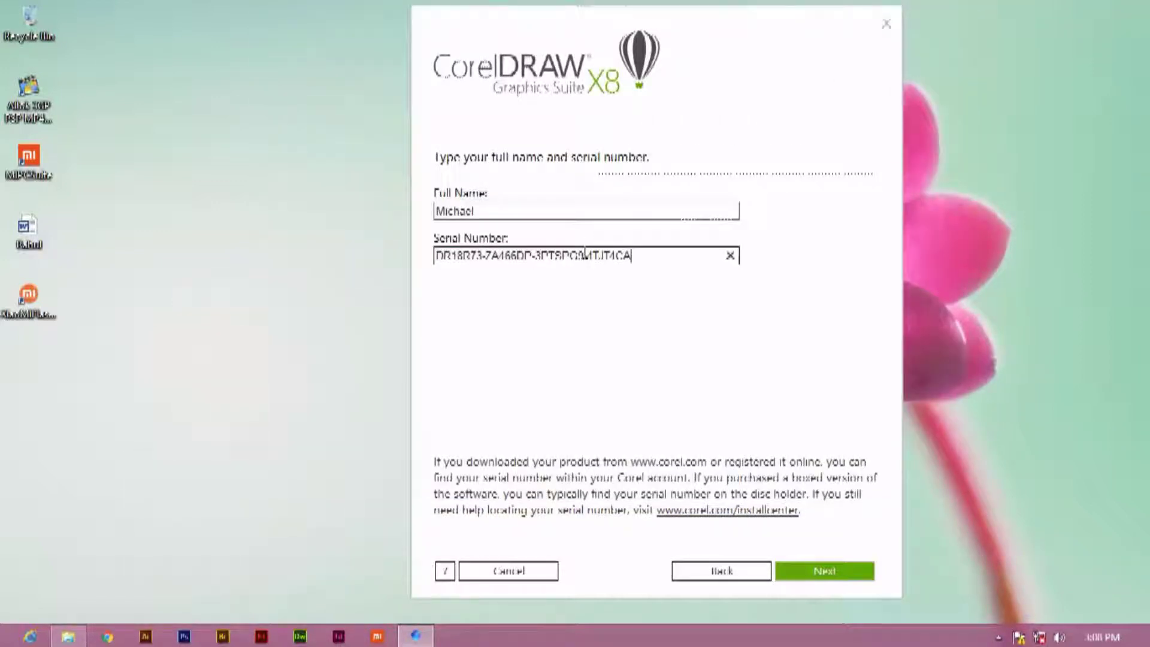
{"action": "left_click", "coordinate": [803, 575]}
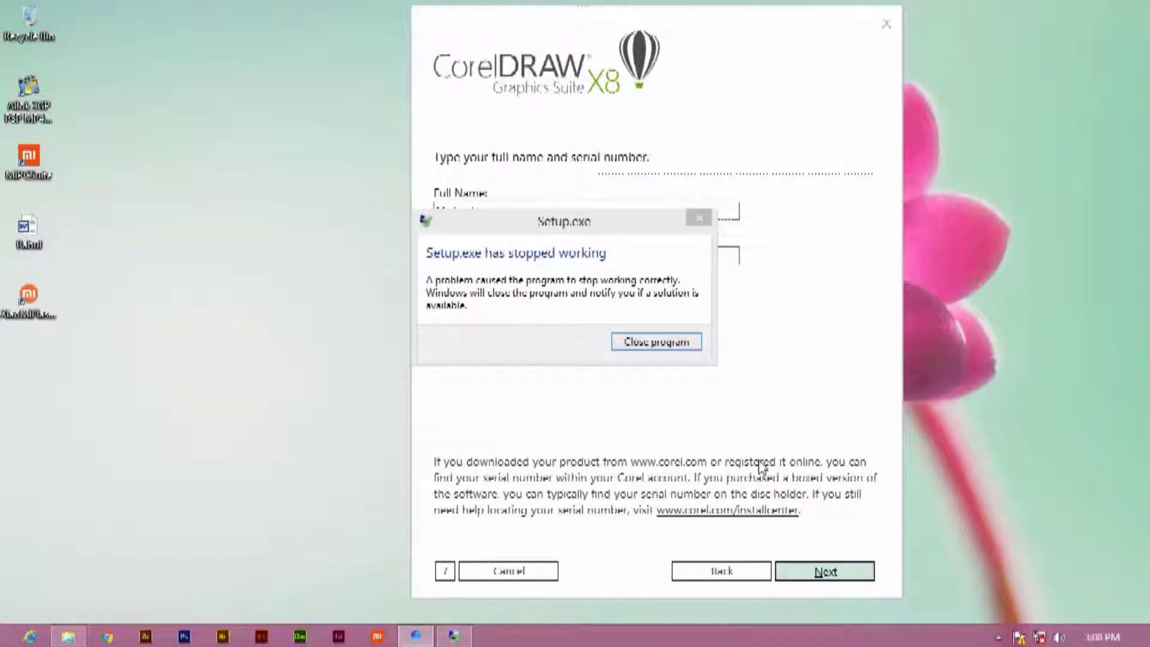
{"action": "left_click", "coordinate": [676, 345]}
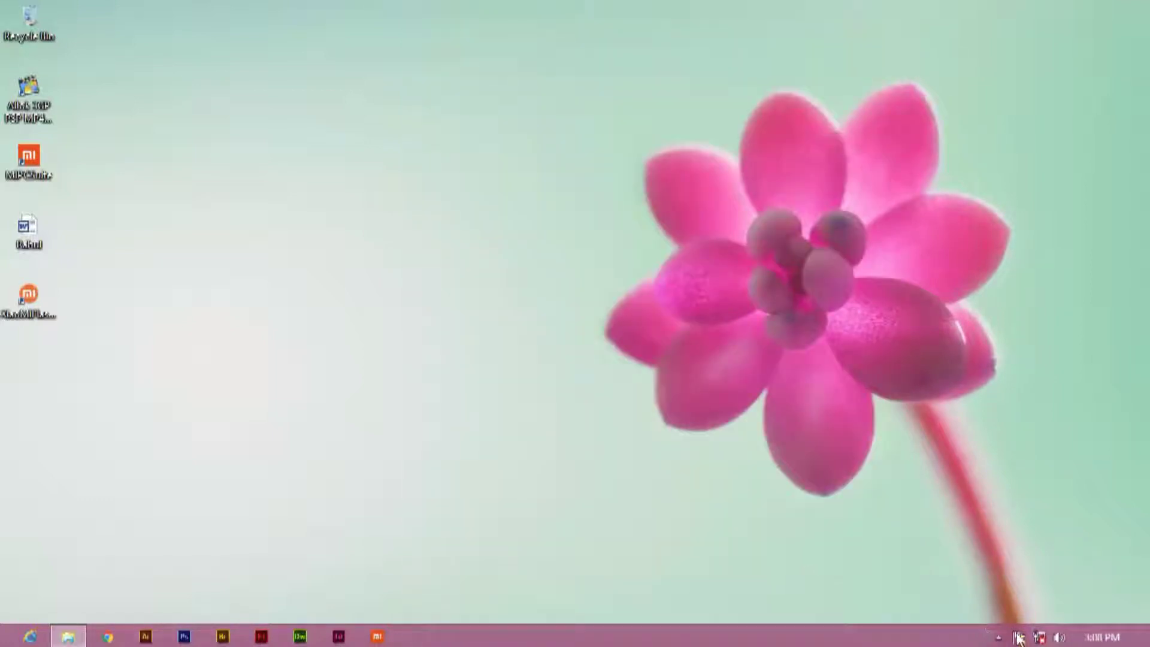
{"action": "left_click", "coordinate": [1018, 638]}
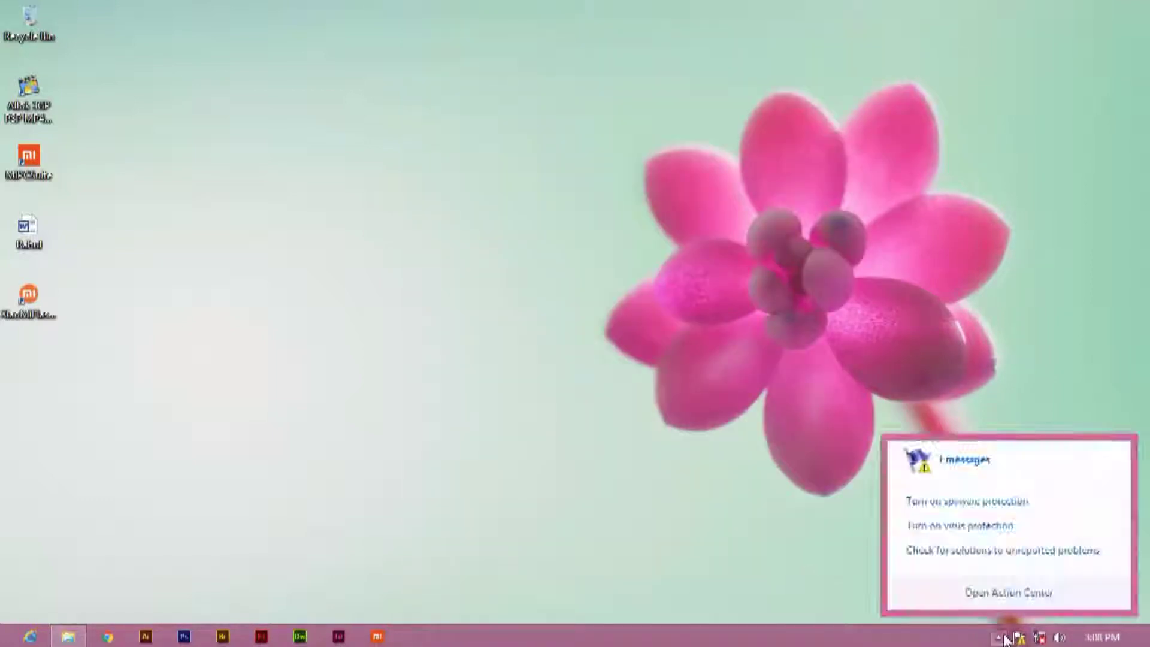
{"action": "left_click", "coordinate": [1018, 555]}
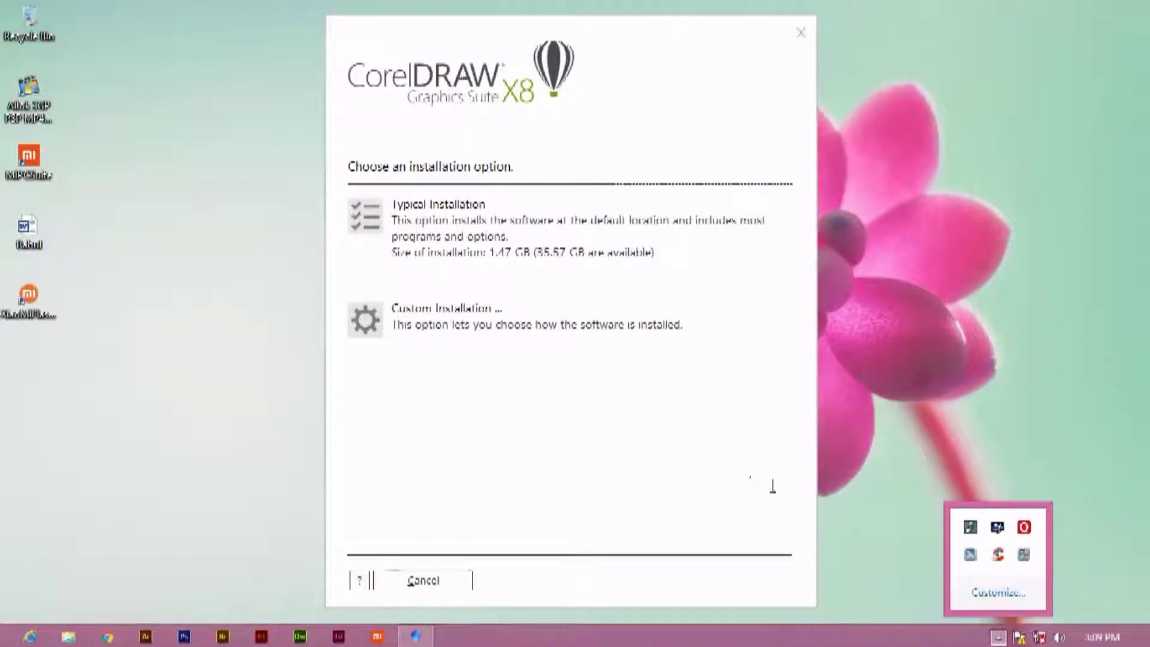
Step: Choose Typical installation and refresh the desktop while it installs
{"action": "left_click", "coordinate": [452, 205]}
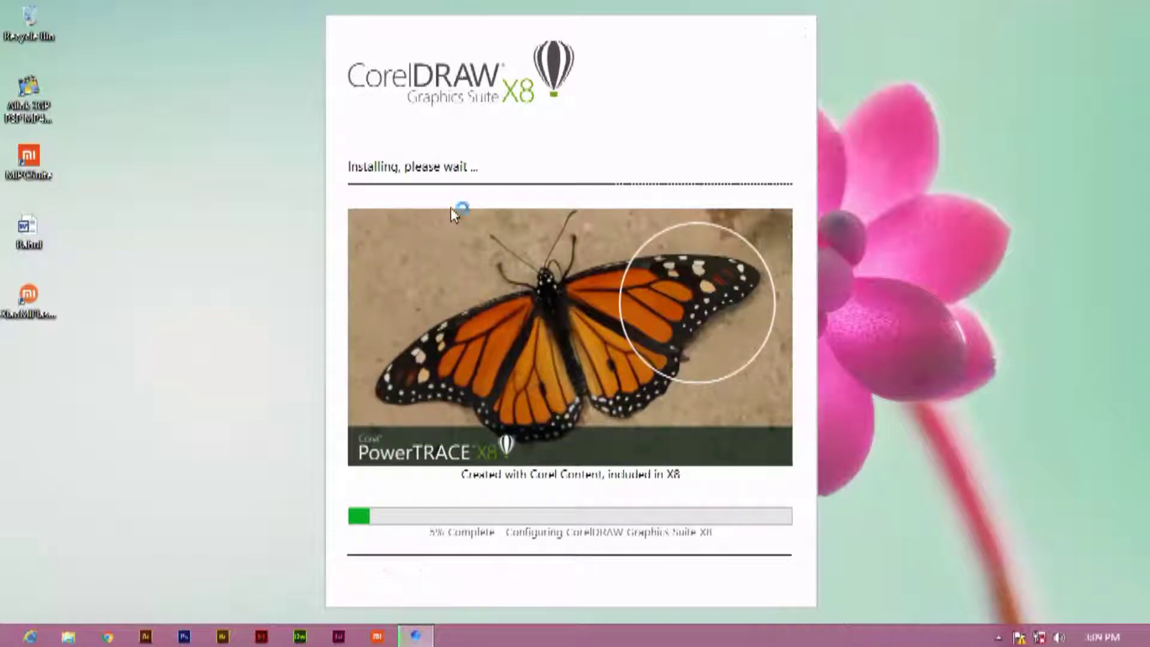
{"action": "right_click", "coordinate": [190, 217]}
{"action": "left_click", "coordinate": [222, 268]}
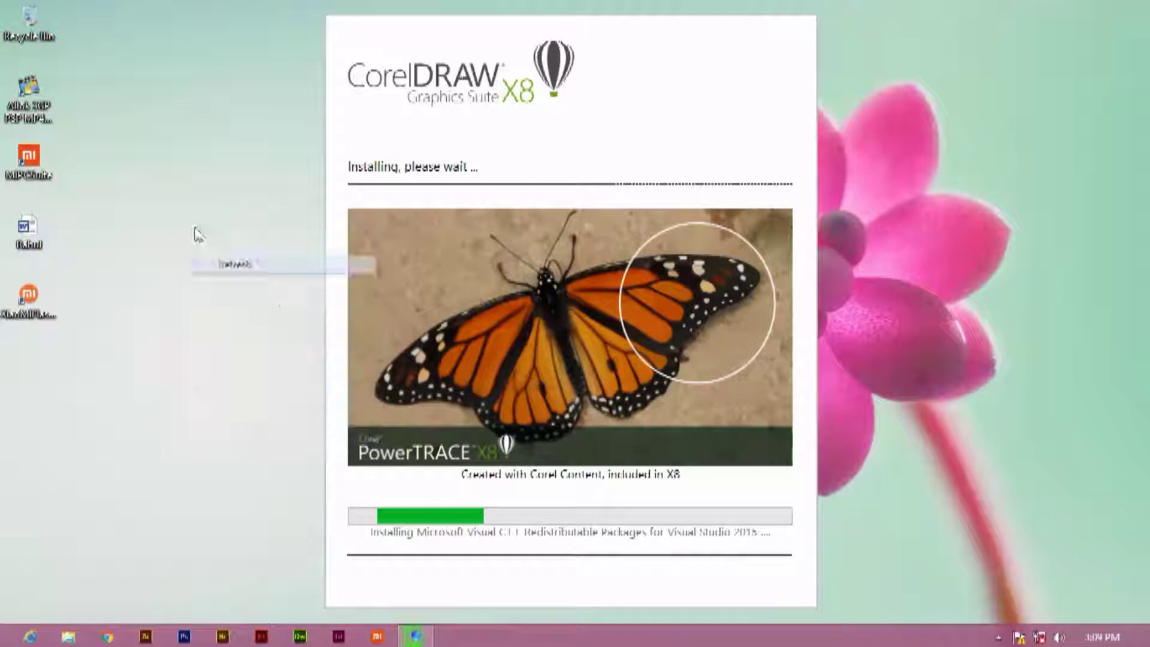
{"action": "right_click", "coordinate": [195, 230]}
{"action": "left_click", "coordinate": [225, 267]}
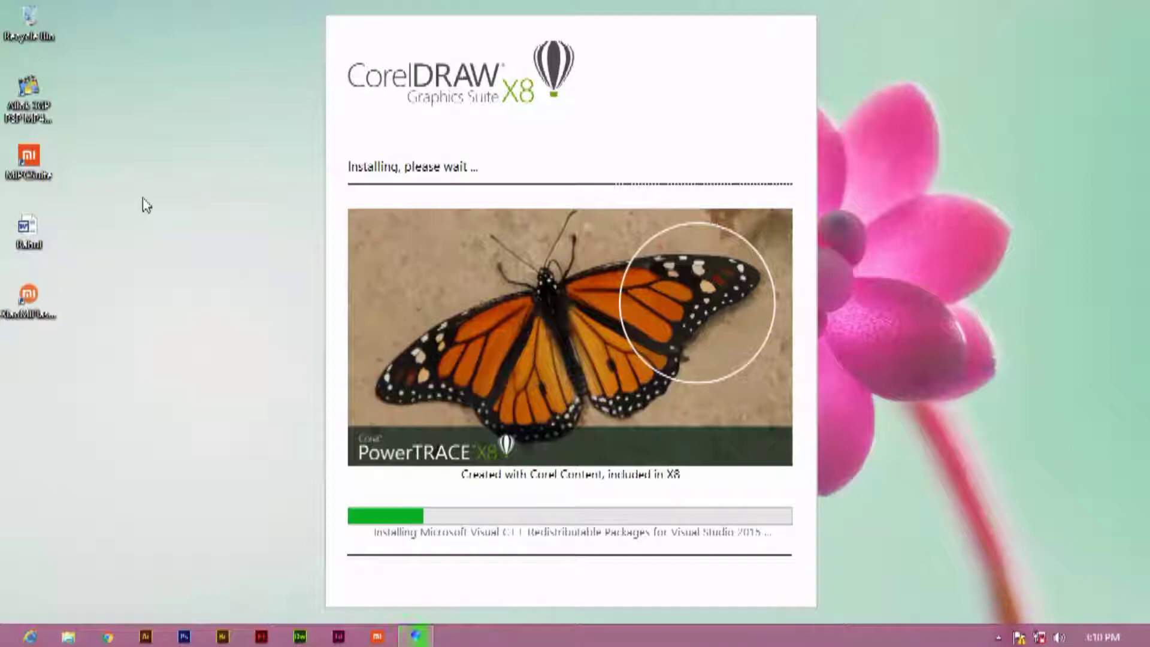
{"action": "key", "text": "super"}
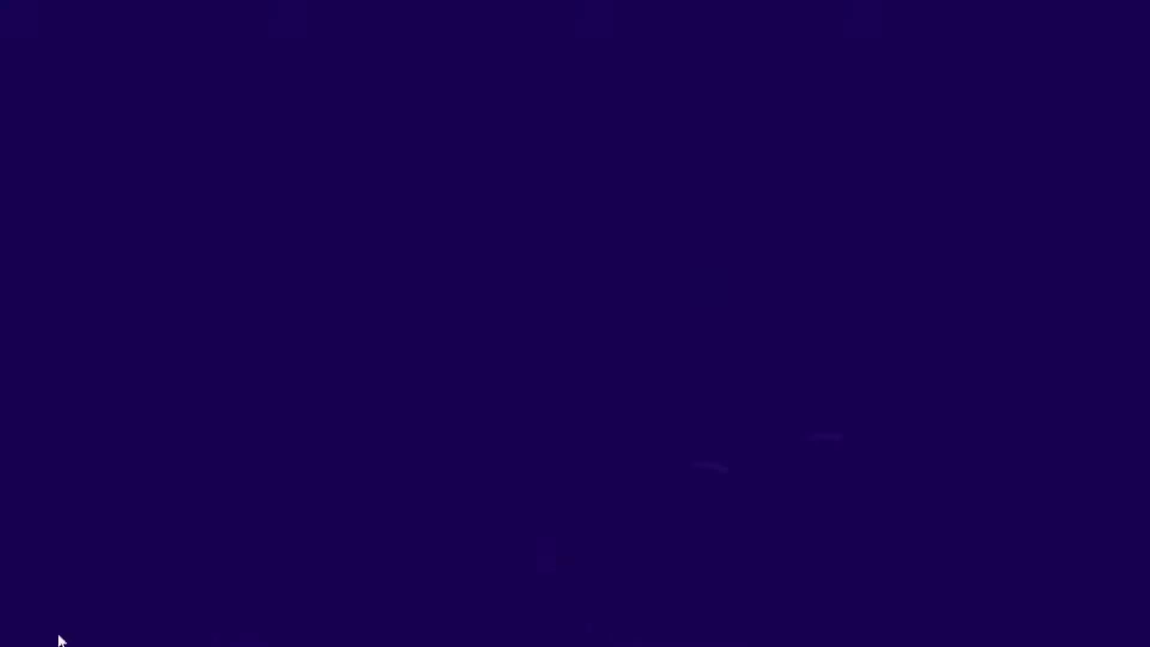
Step: Launch PowerPoint 2013 from the Start screen, then minimize it
{"action": "scroll", "coordinate": [1008, 142], "scroll_direction": "down", "scroll_amount": 1}
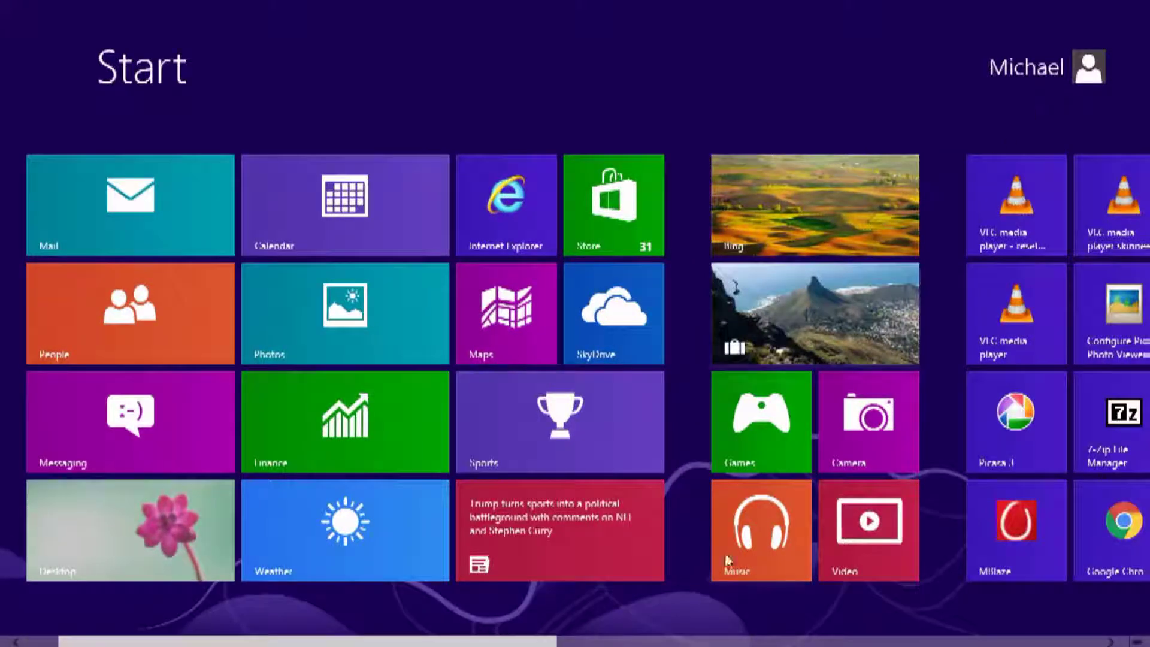
{"action": "scroll", "coordinate": [688, 602], "scroll_direction": "down", "scroll_amount": 5}
{"action": "scroll", "coordinate": [688, 601], "scroll_direction": "down", "scroll_amount": 4}
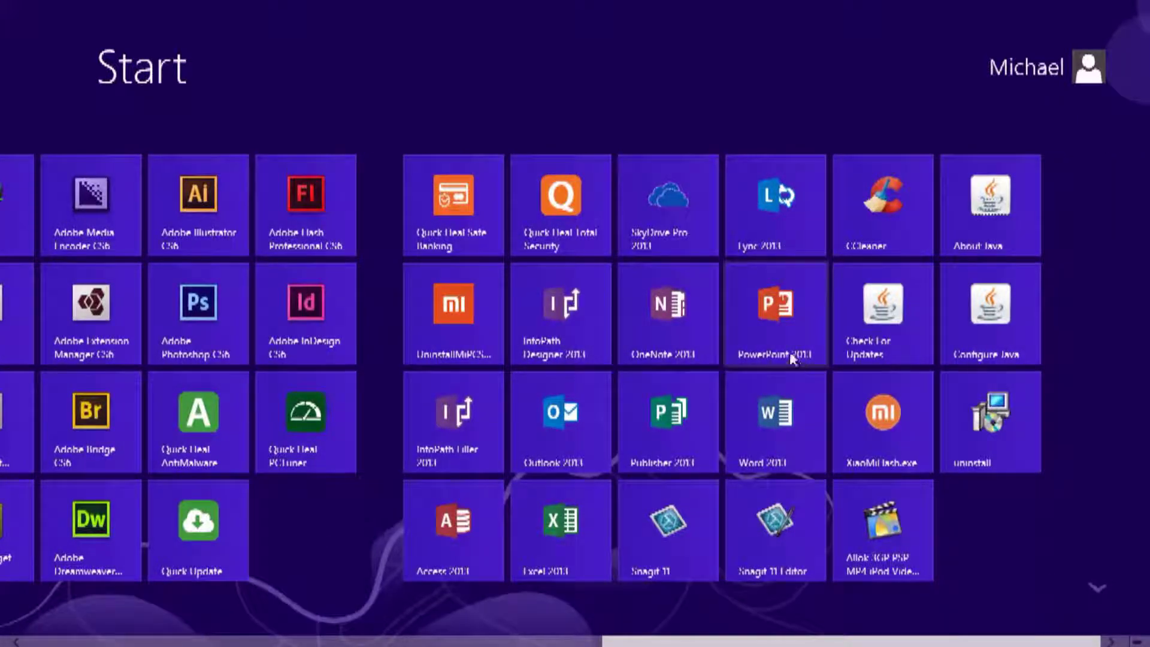
{"action": "left_click", "coordinate": [782, 337]}
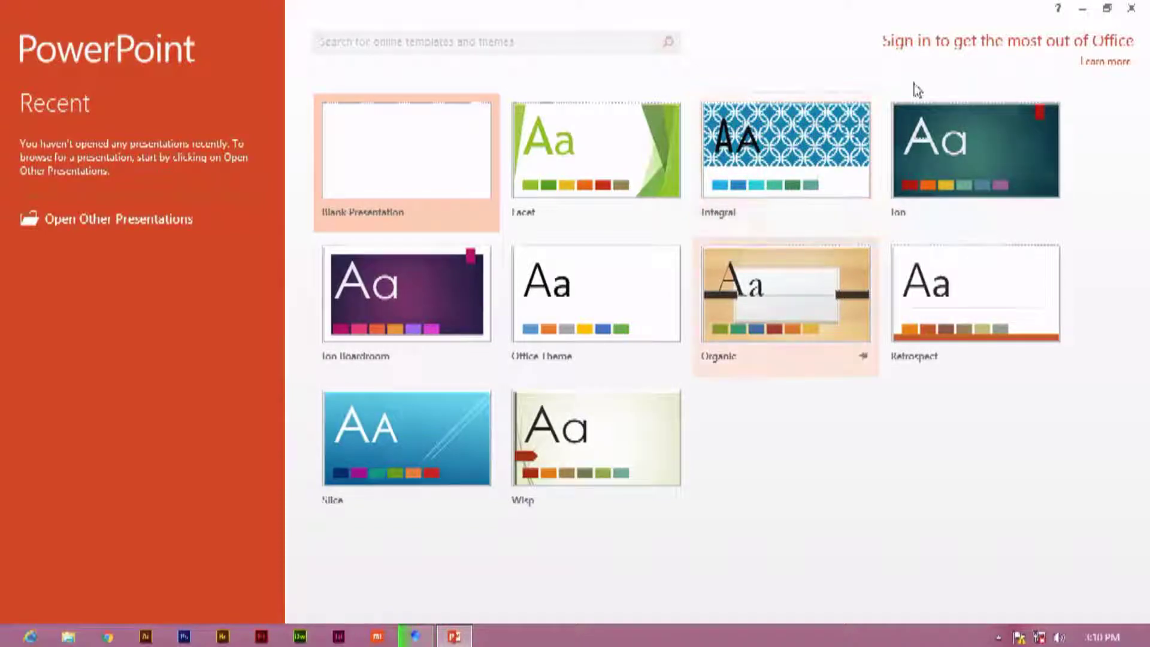
{"action": "left_click", "coordinate": [1081, 9]}
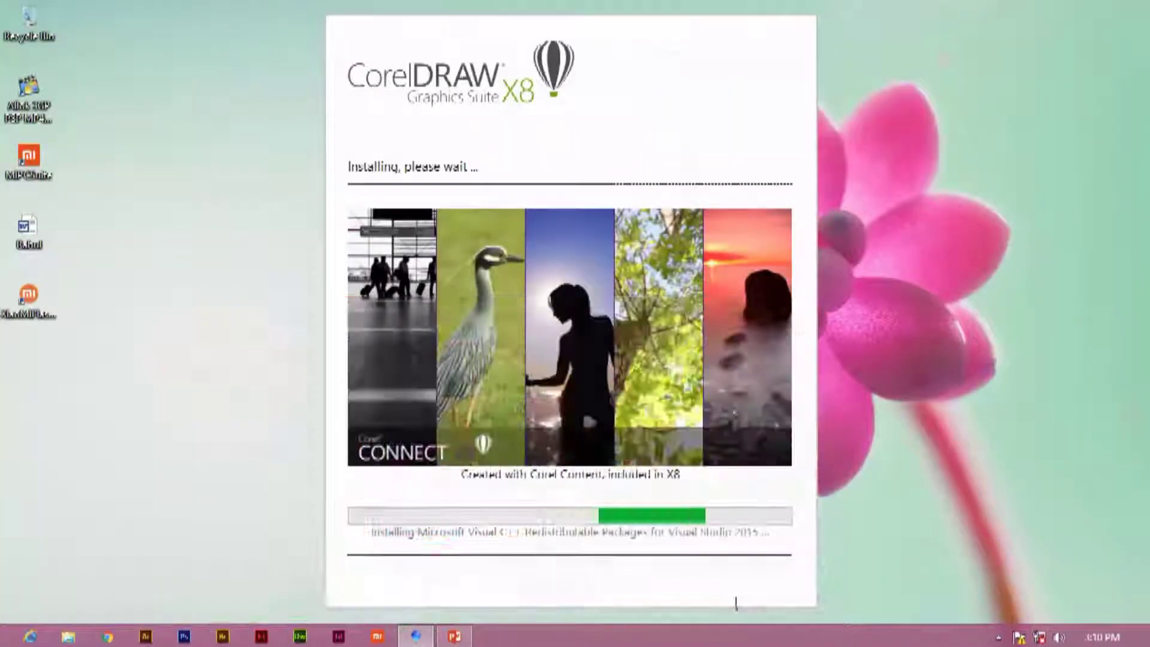
{"action": "right_click", "coordinate": [993, 203]}
{"action": "left_click", "coordinate": [1020, 259]}
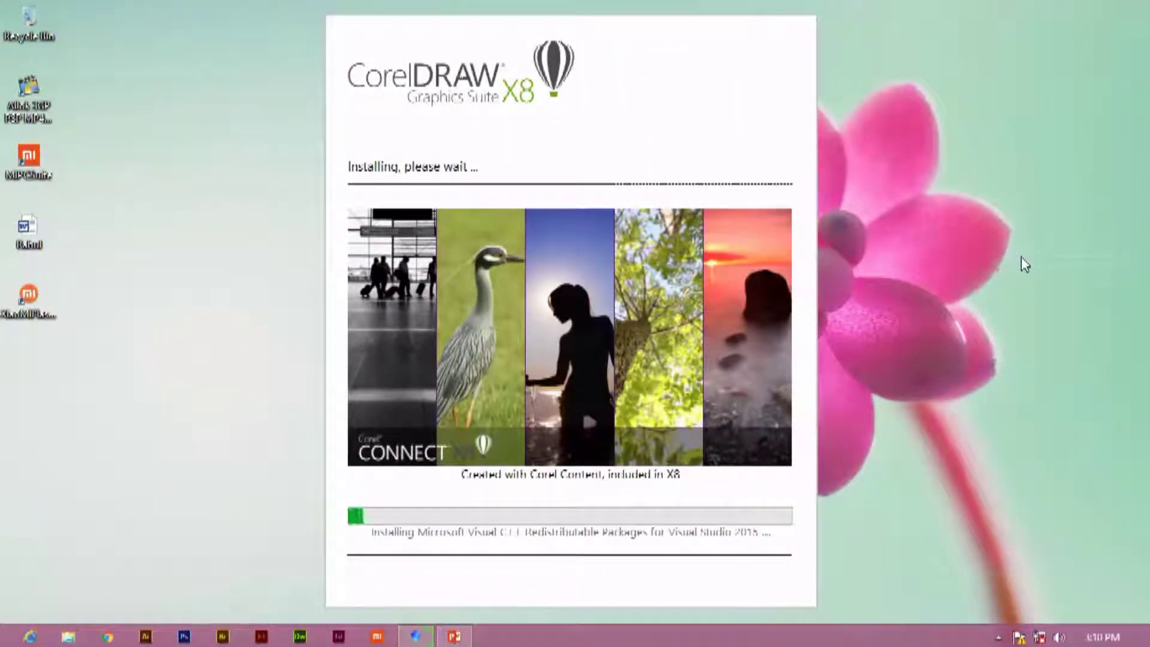
{"action": "left_click", "coordinate": [997, 637]}
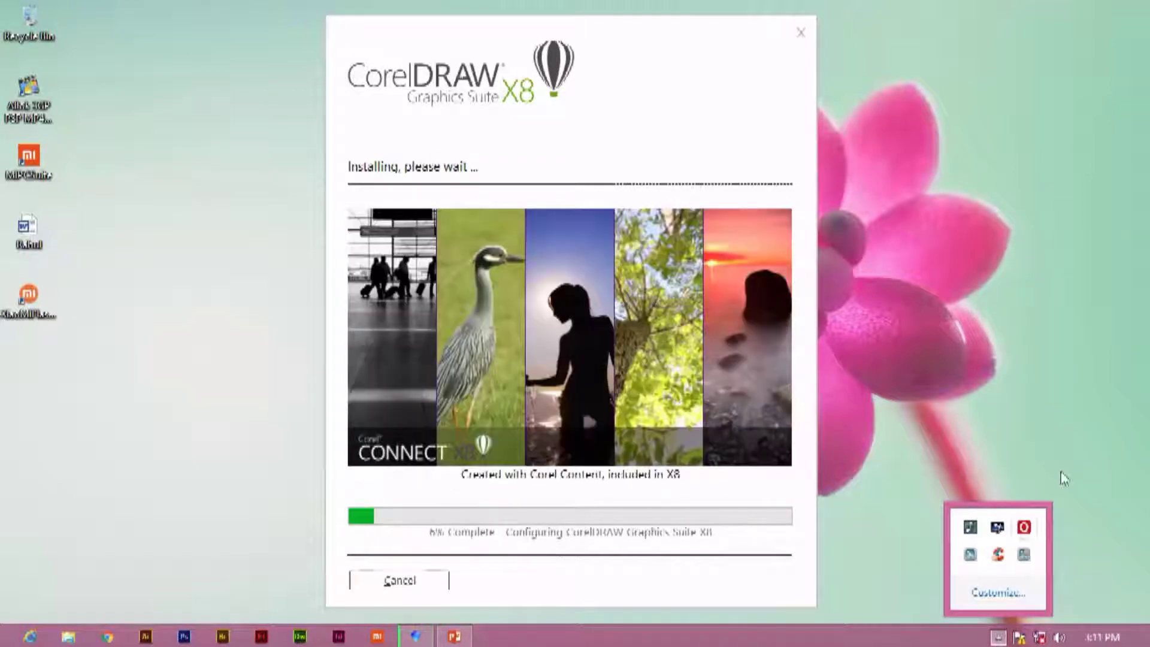
{"action": "right_click", "coordinate": [979, 217]}
{"action": "left_click", "coordinate": [1023, 261]}
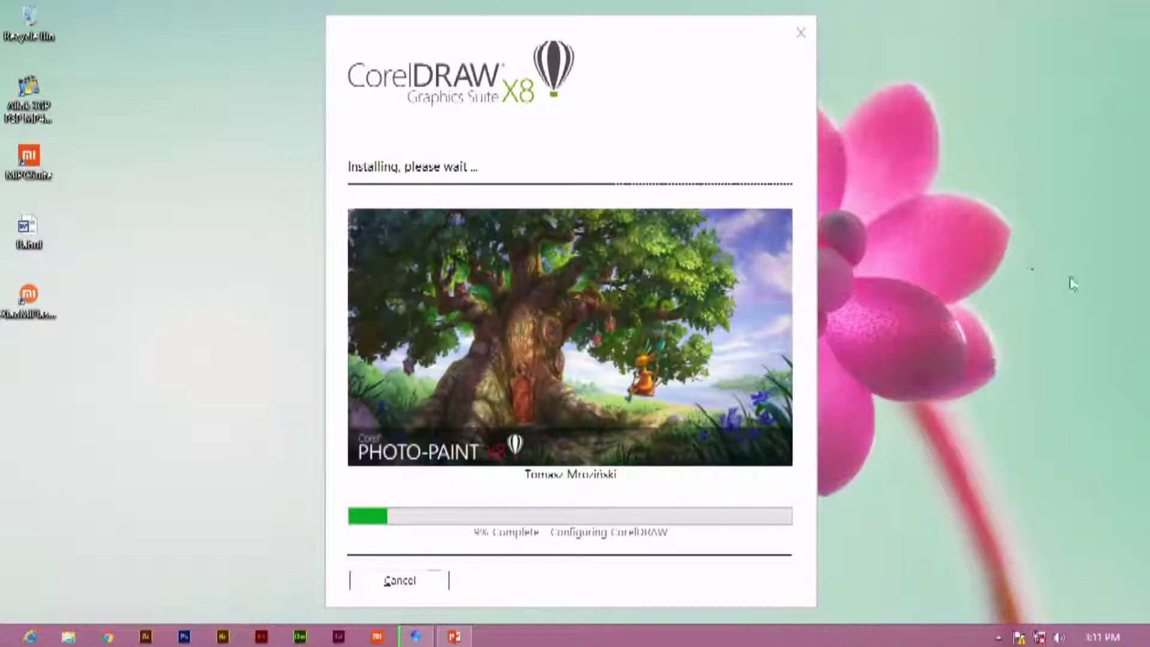
{"action": "left_click", "coordinate": [998, 637]}
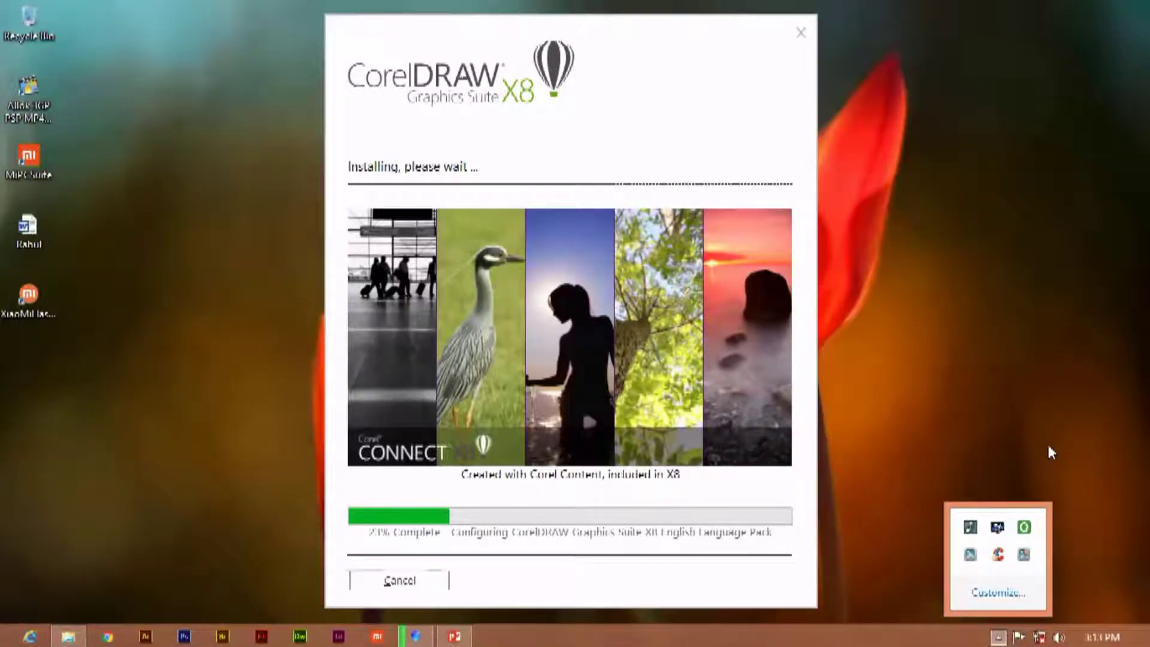
{"action": "left_click", "coordinate": [1045, 464]}
{"action": "right_click", "coordinate": [909, 172]}
Step: Refresh the desktop and check tray icons while the installer runs to 100%
{"action": "left_click", "coordinate": [972, 220]}
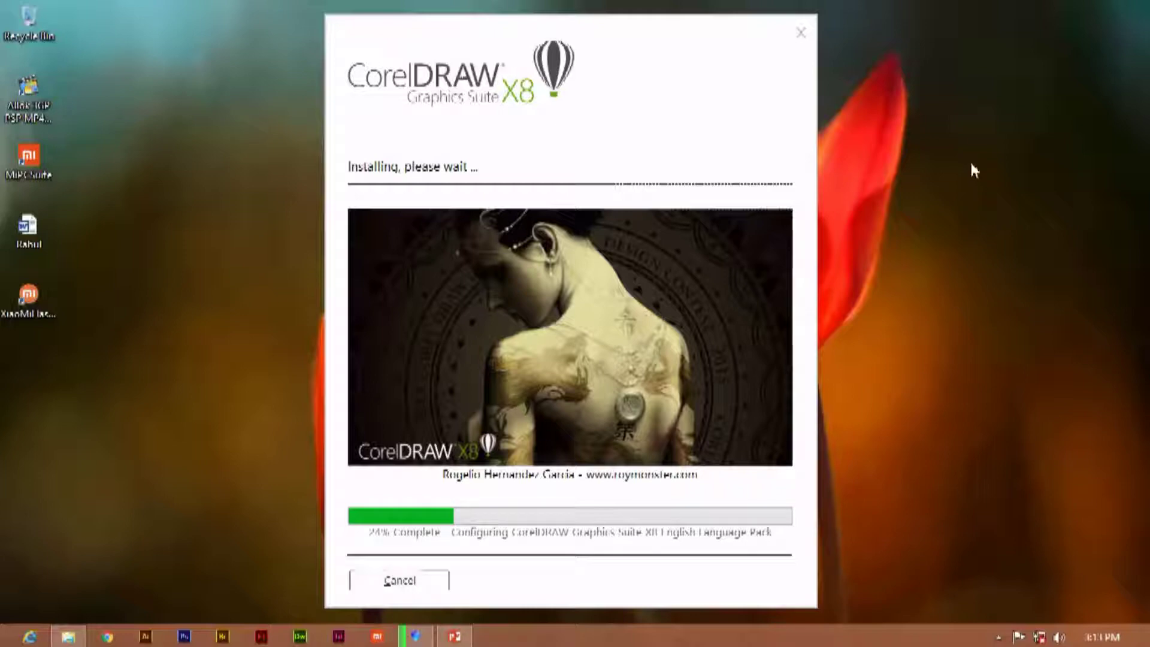
{"action": "right_click", "coordinate": [954, 160]}
{"action": "left_click", "coordinate": [1059, 211]}
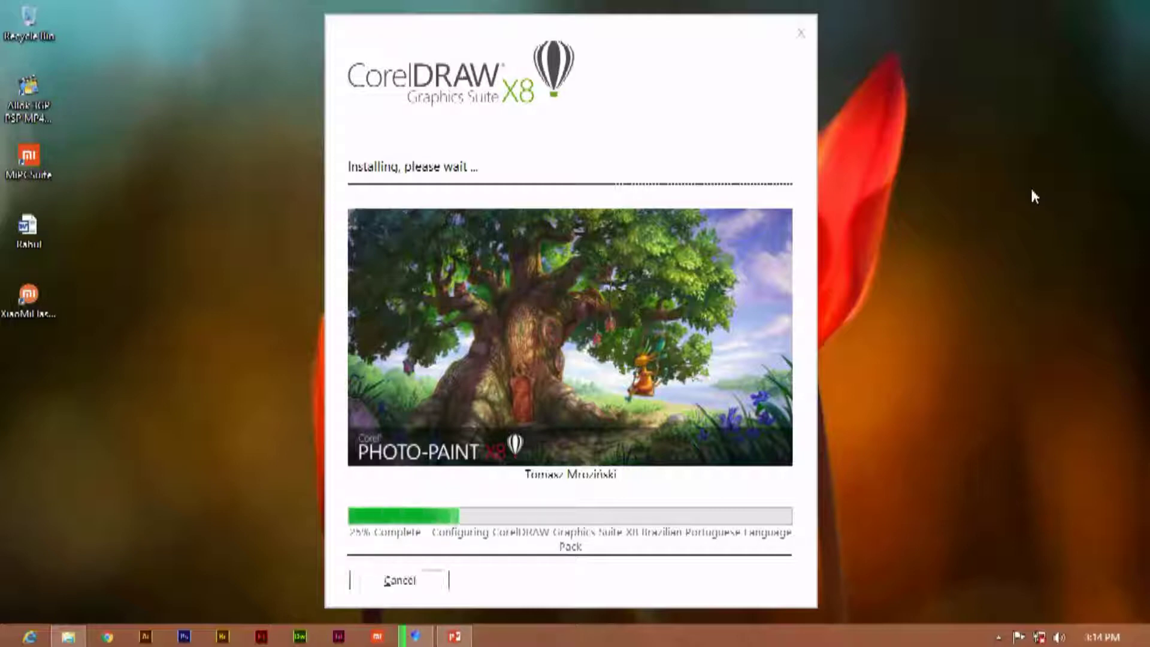
{"action": "left_click", "coordinate": [998, 637]}
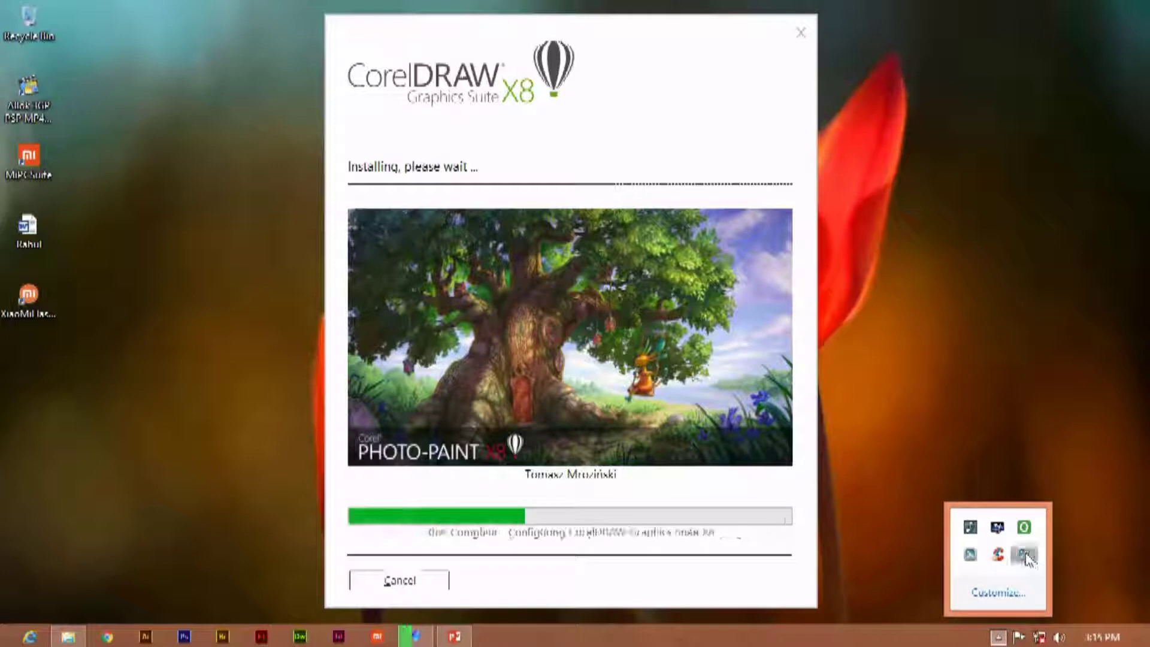
{"action": "right_click", "coordinate": [1018, 245]}
{"action": "left_click", "coordinate": [1043, 276]}
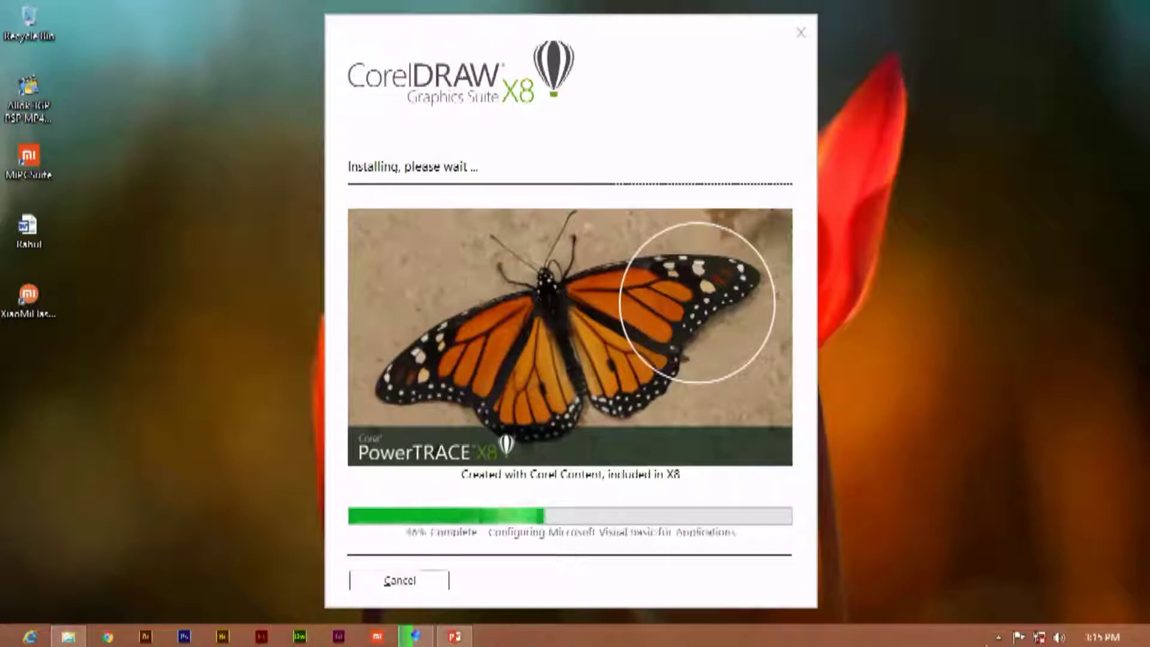
{"action": "left_click", "coordinate": [998, 636]}
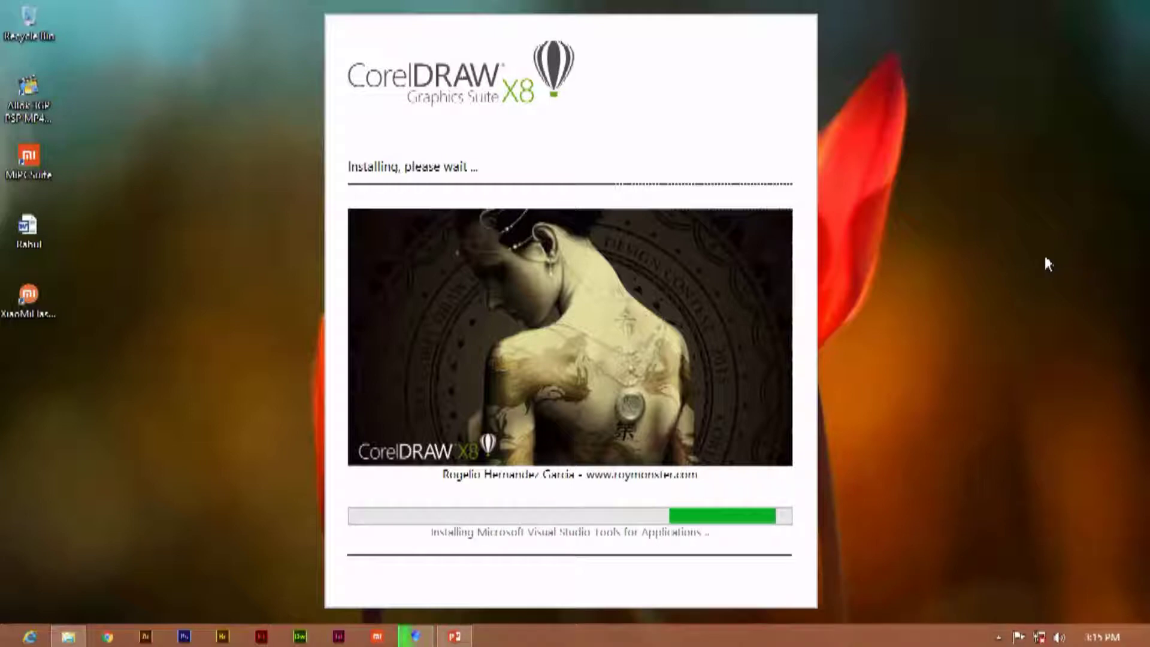
{"action": "right_click", "coordinate": [1011, 158]}
Step: Refresh the desktop while the installation finishes to the sign-in page
{"action": "left_click", "coordinate": [1040, 215]}
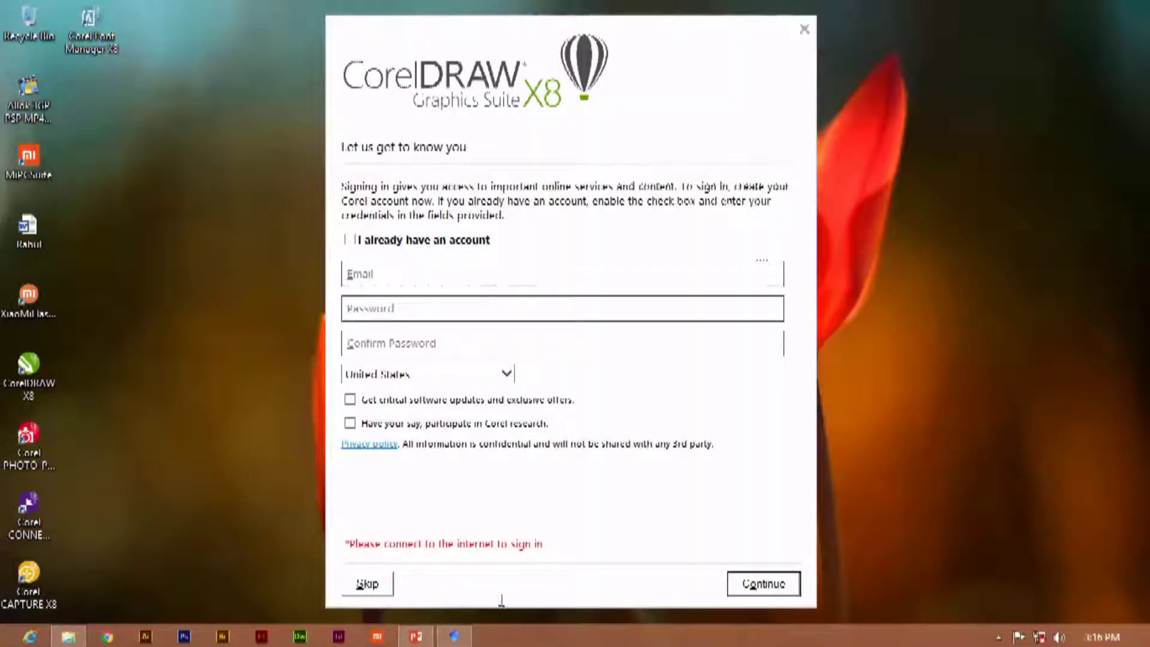
Step: Skip the Corel account sign-in and launch CorelDRAW from the Thank you page
{"action": "left_click", "coordinate": [367, 583]}
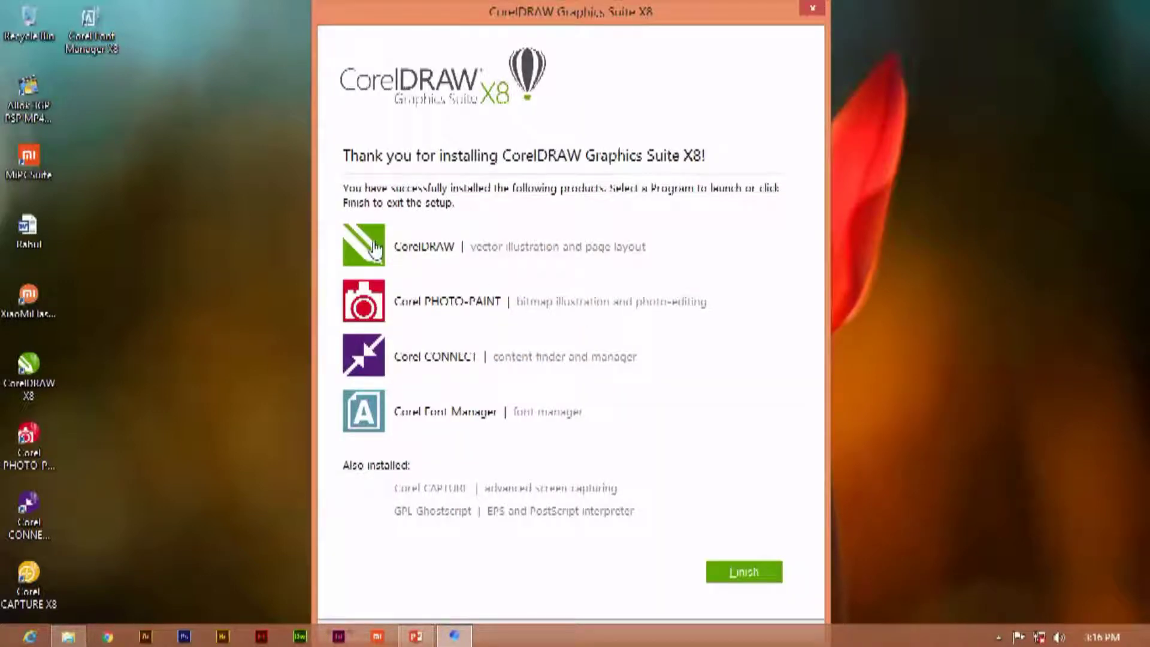
{"action": "left_click", "coordinate": [375, 247]}
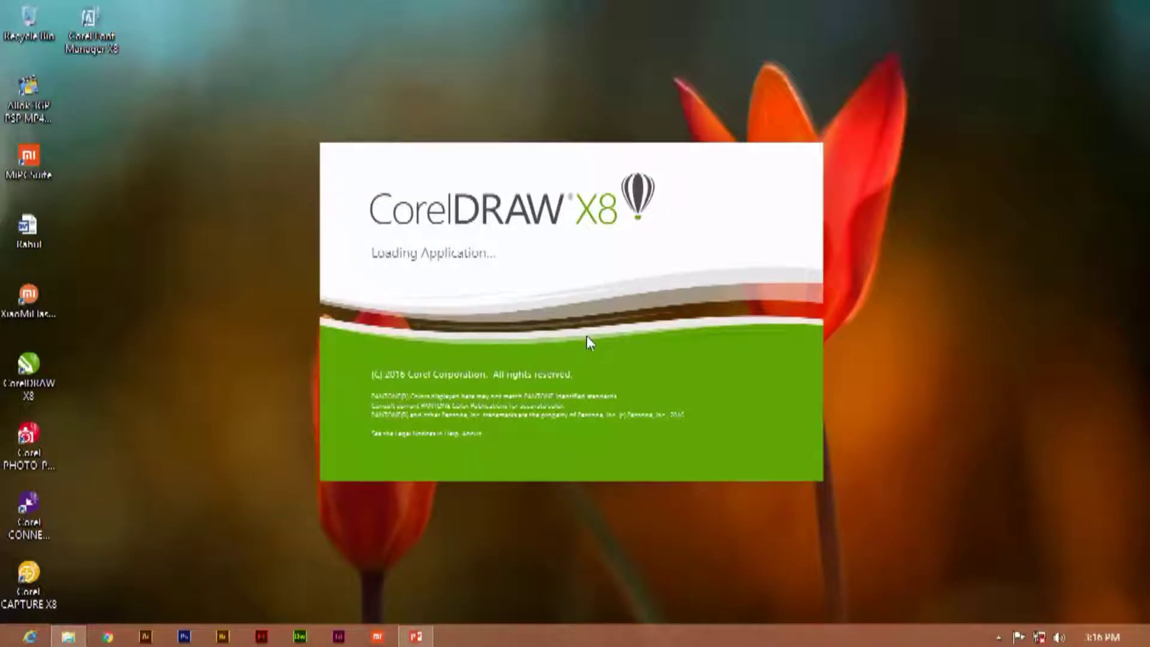
Step: Refresh the desktop twice and check the hidden notification area icons while CorelDRAW starts
{"action": "right_click", "coordinate": [1020, 173]}
{"action": "left_click", "coordinate": [1019, 208]}
{"action": "left_click", "coordinate": [998, 636]}
{"action": "left_click", "coordinate": [1044, 268]}
{"action": "right_click", "coordinate": [993, 223]}
{"action": "left_click", "coordinate": [1052, 278]}
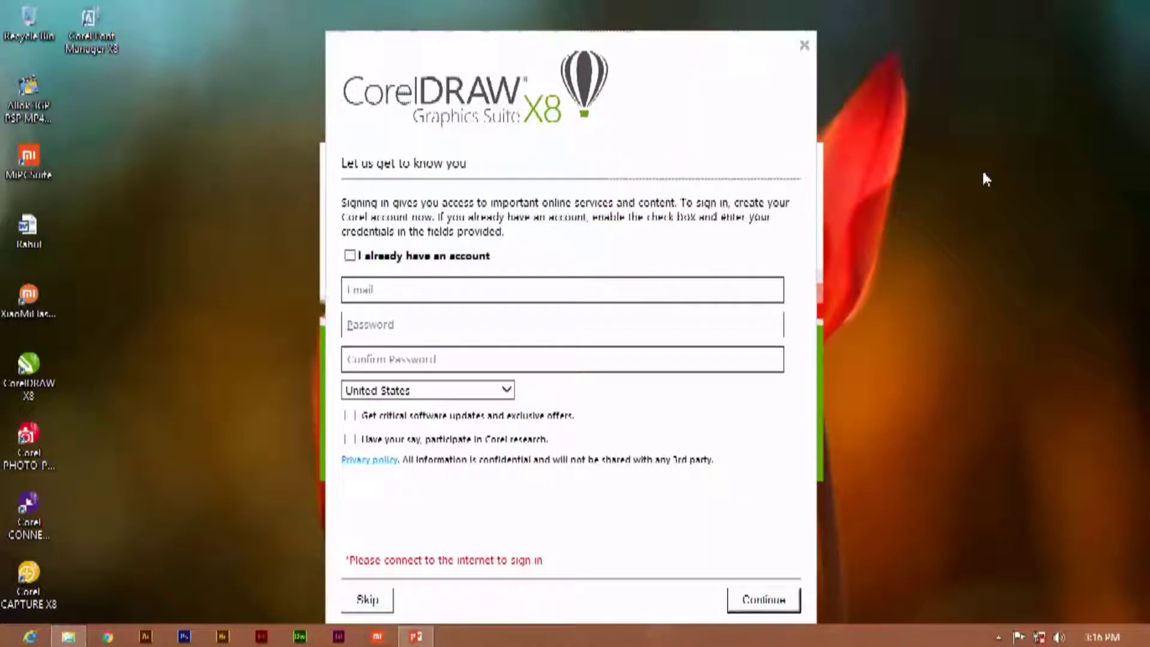
Step: Skip the Corel account sign-in and refresh the desktop while the main window loads
{"action": "left_click", "coordinate": [362, 599]}
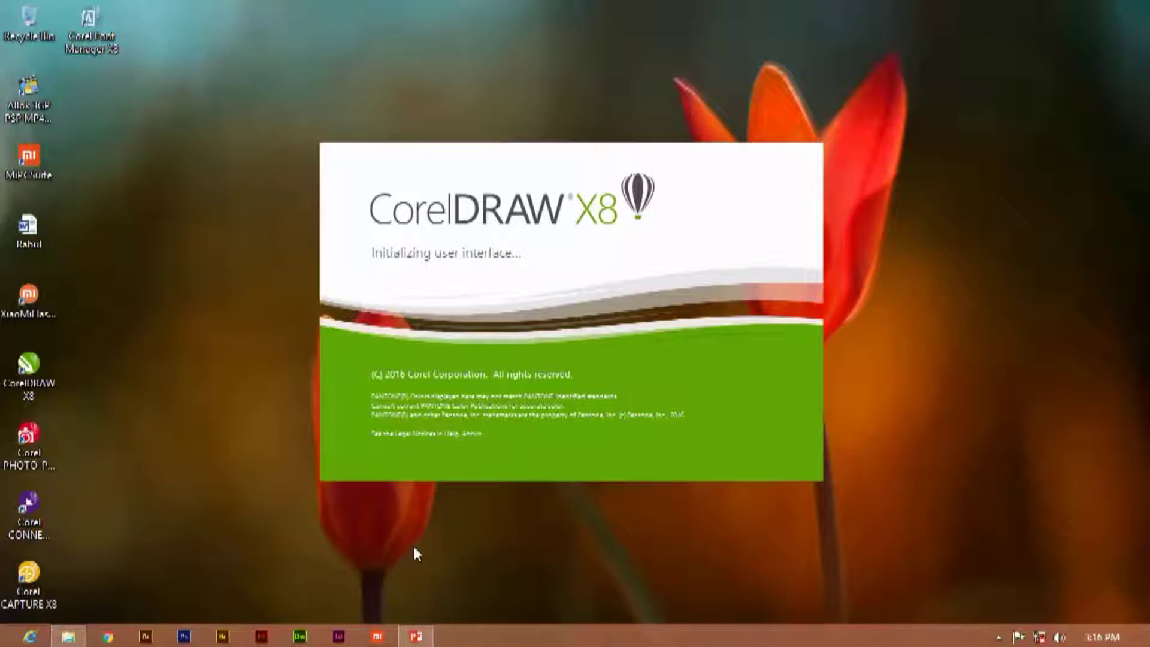
{"action": "right_click", "coordinate": [174, 267]}
{"action": "left_click", "coordinate": [201, 318]}
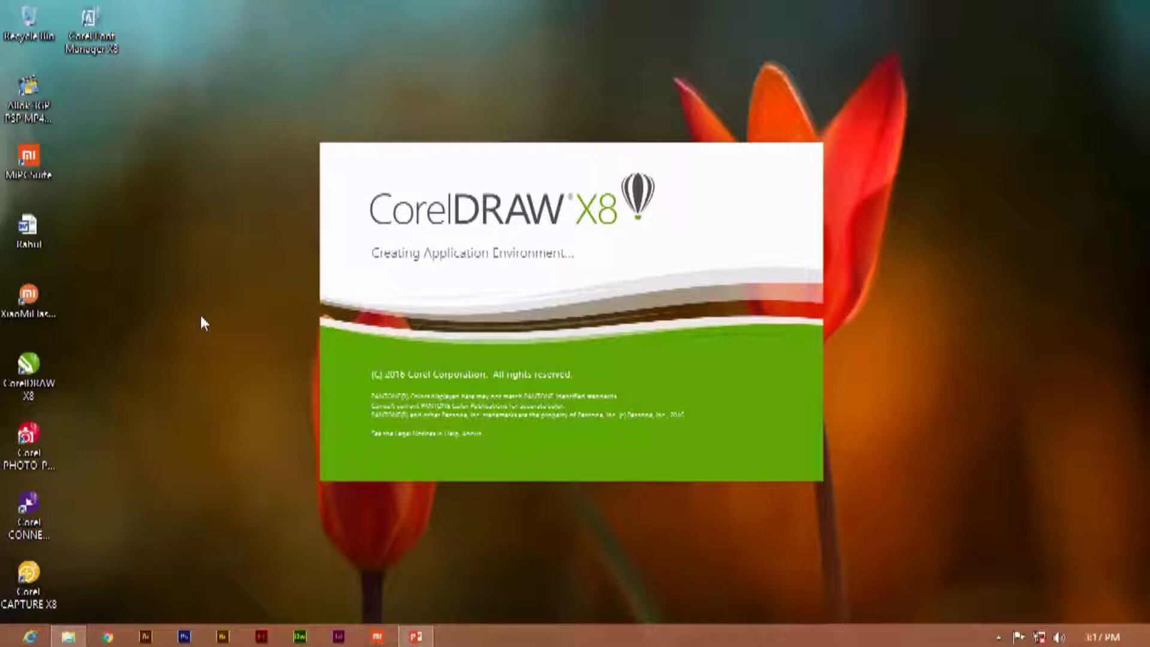
Step: Dismiss the not-signed-in notification and start the Learn the Basics tour from Take a Tour
{"action": "left_click", "coordinate": [1000, 635]}
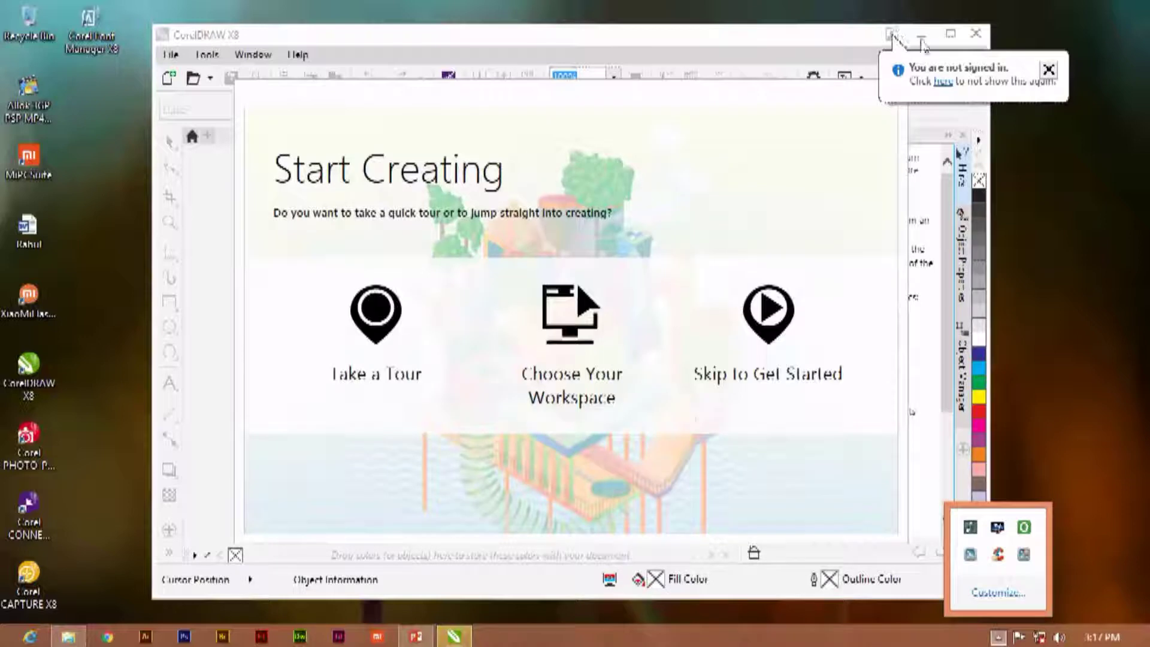
{"action": "left_click", "coordinate": [1048, 70]}
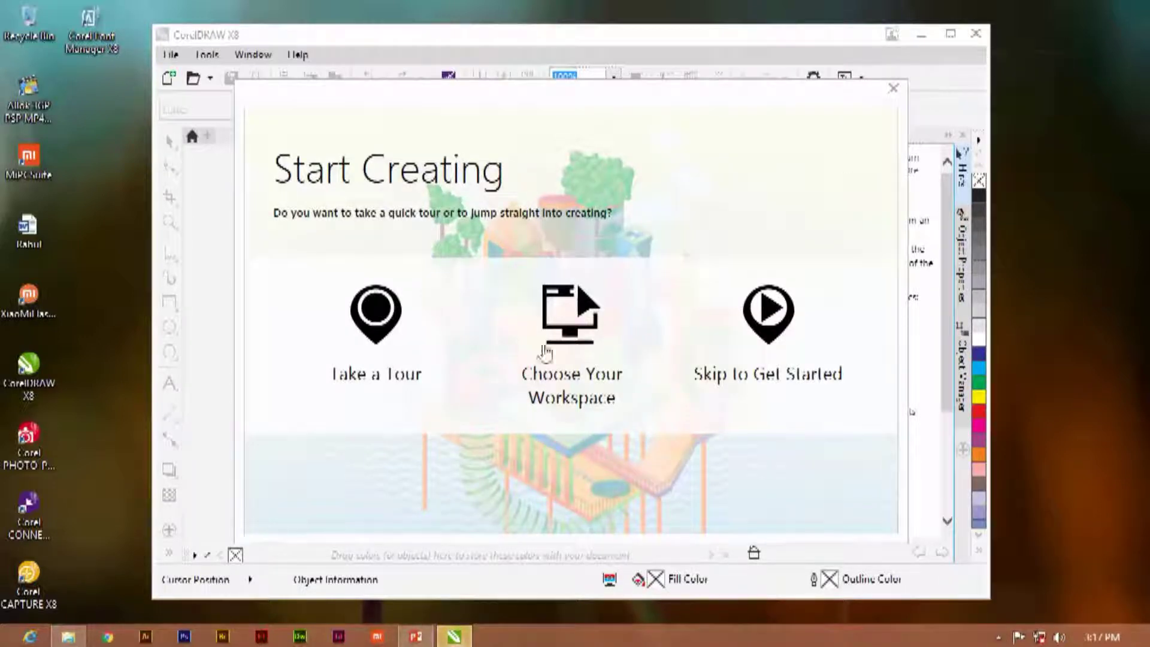
{"action": "left_click", "coordinate": [365, 339]}
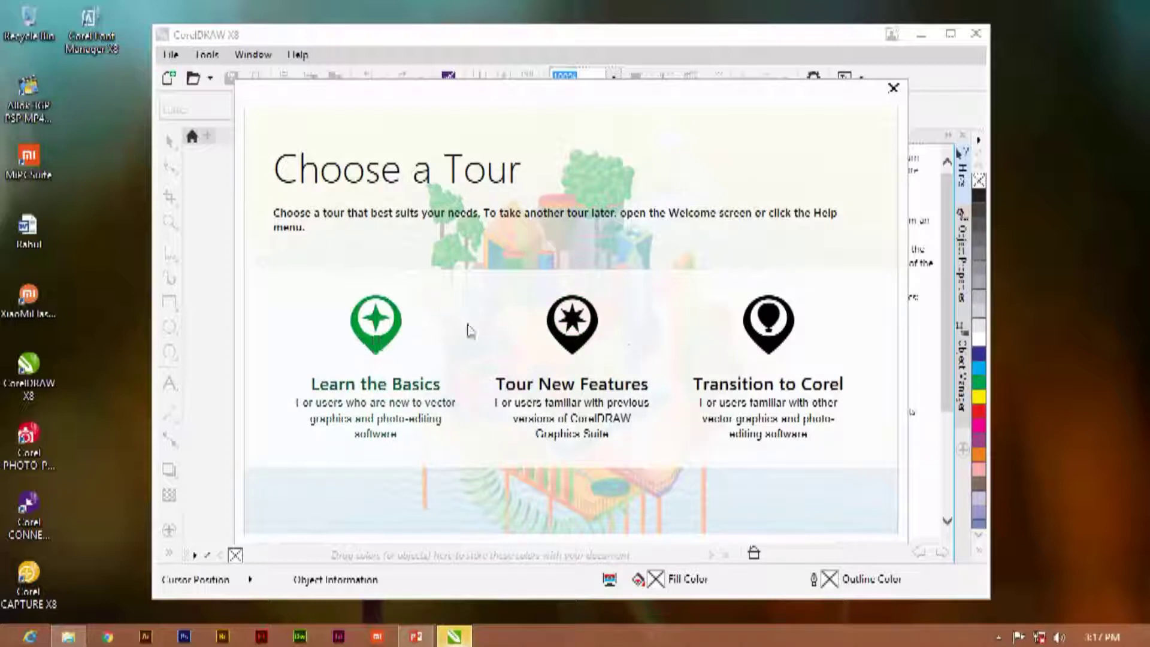
{"action": "left_click", "coordinate": [371, 329]}
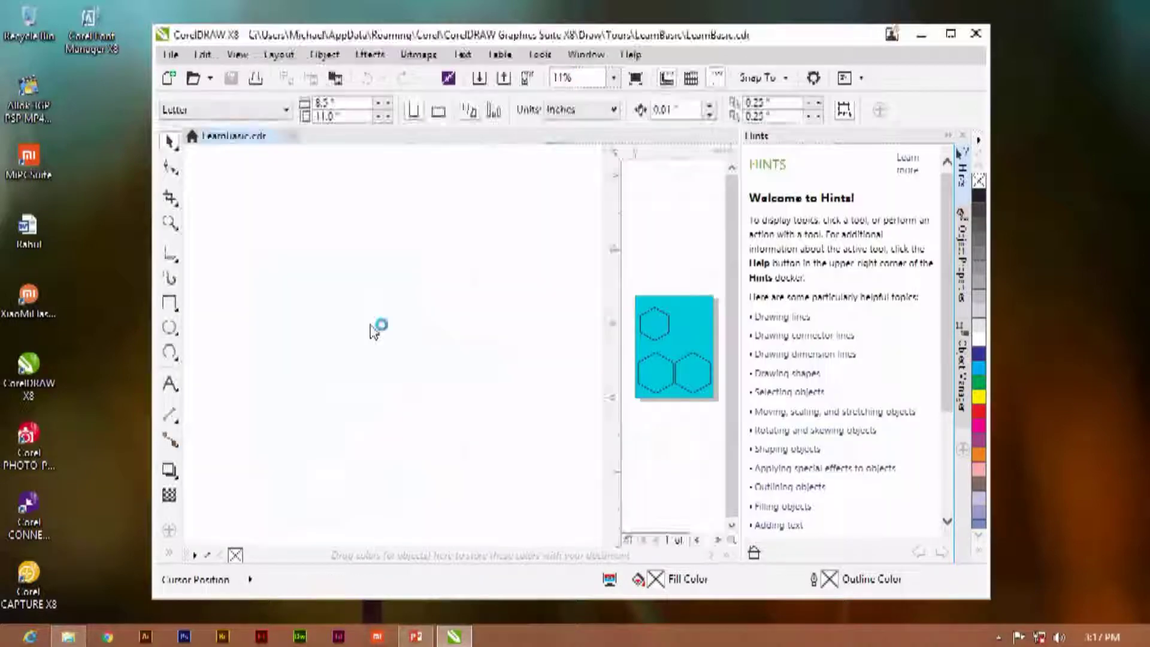
Step: Maximize CorelDRAW, step through all tour hints with Okay!, and choose Continue on the final page
{"action": "left_click", "coordinate": [950, 37]}
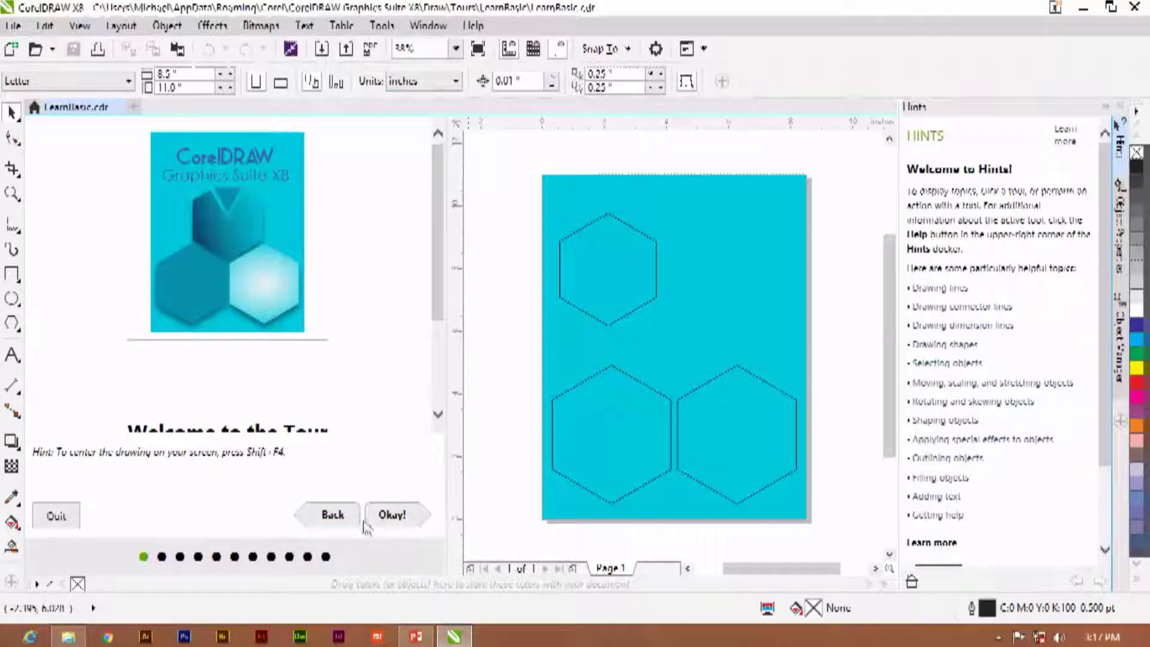
{"action": "left_click", "coordinate": [389, 516]}
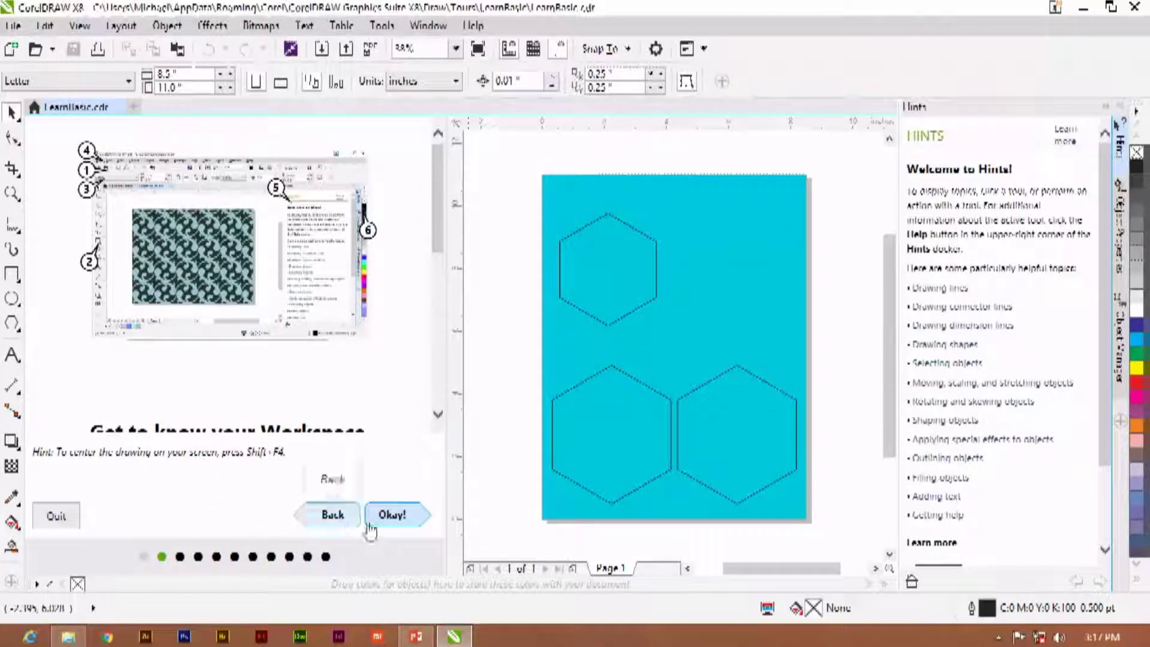
{"action": "left_click", "coordinate": [390, 516]}
{"action": "left_click", "coordinate": [390, 516]}
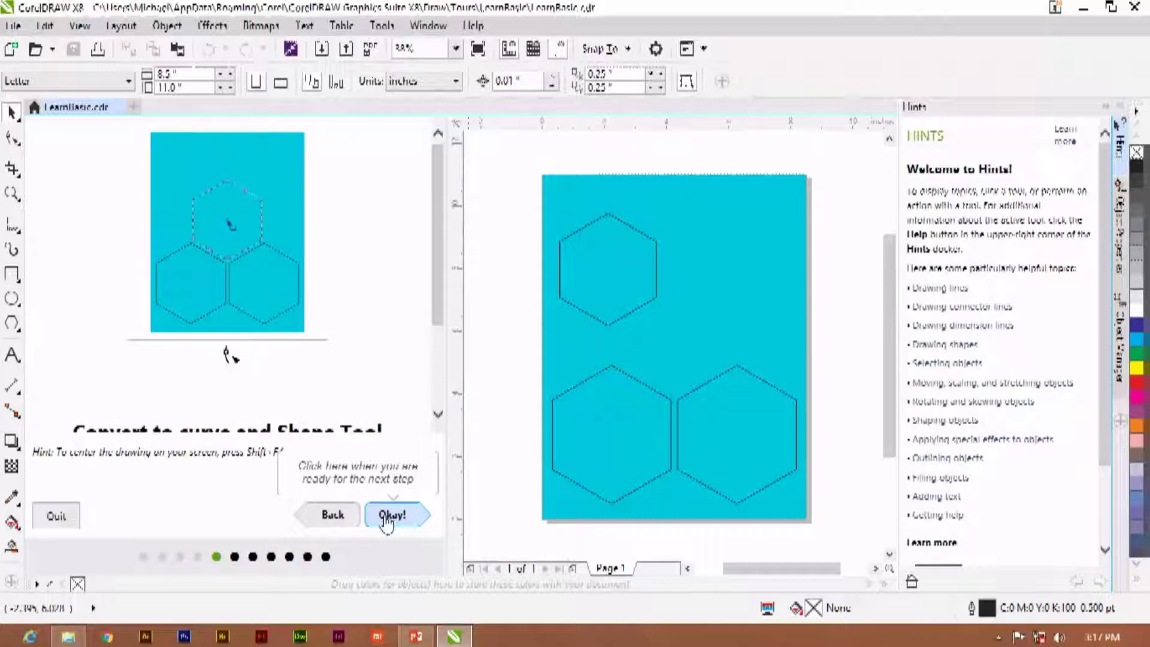
{"action": "left_click", "coordinate": [390, 516]}
{"action": "left_click", "coordinate": [389, 516]}
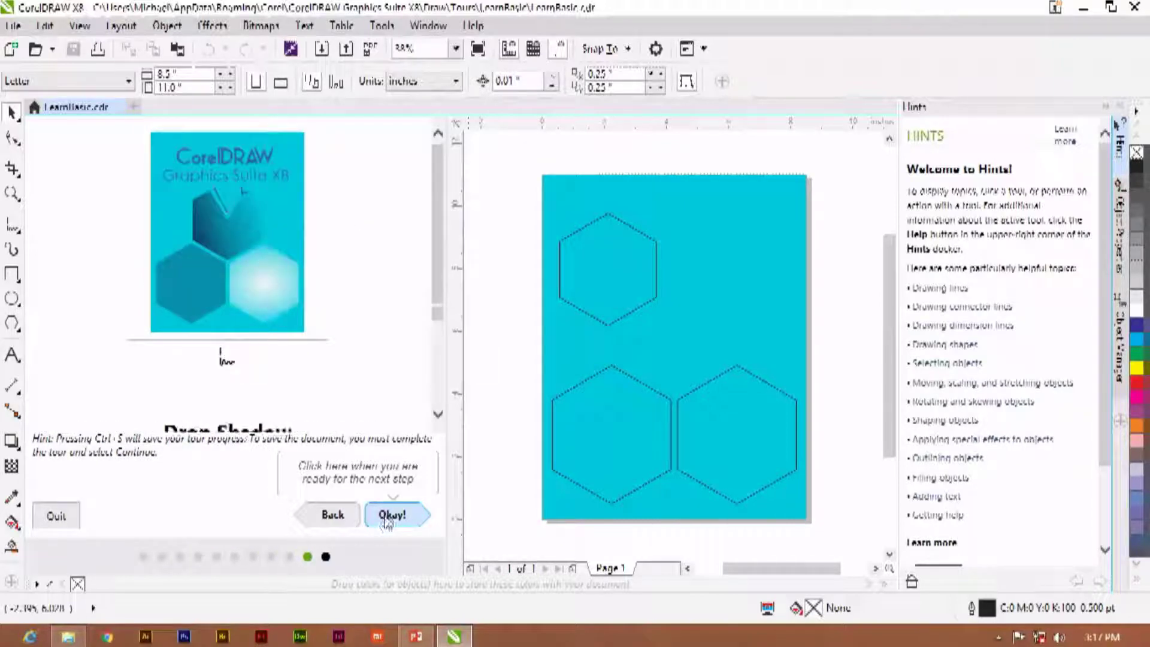
{"action": "left_click", "coordinate": [389, 516]}
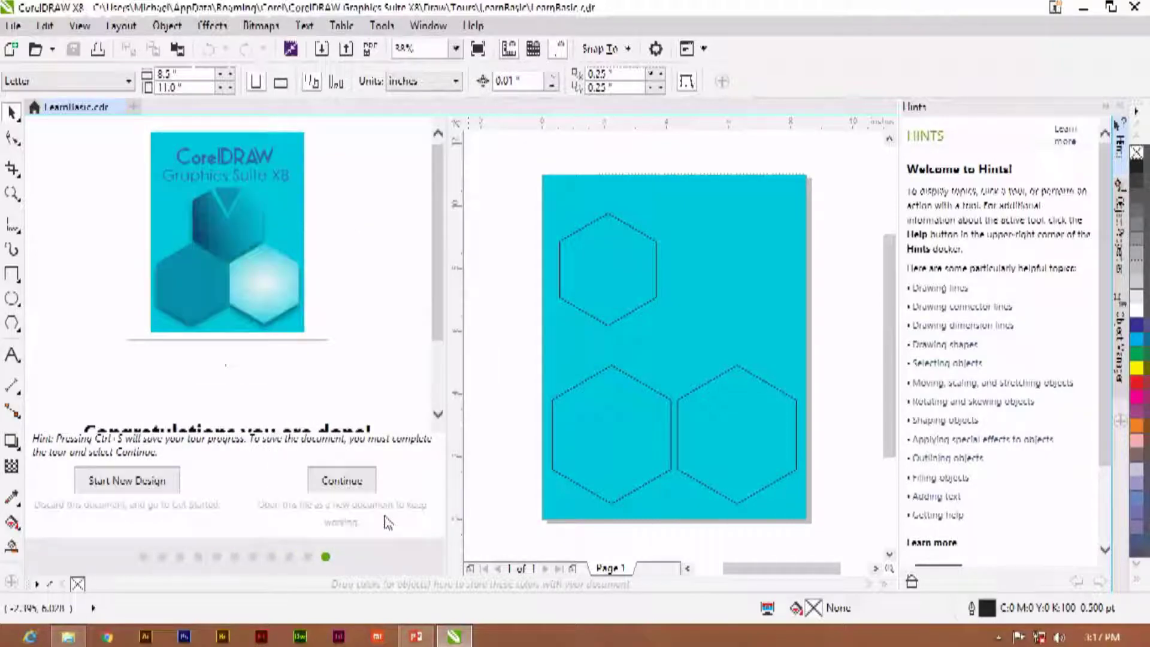
{"action": "left_click", "coordinate": [342, 483]}
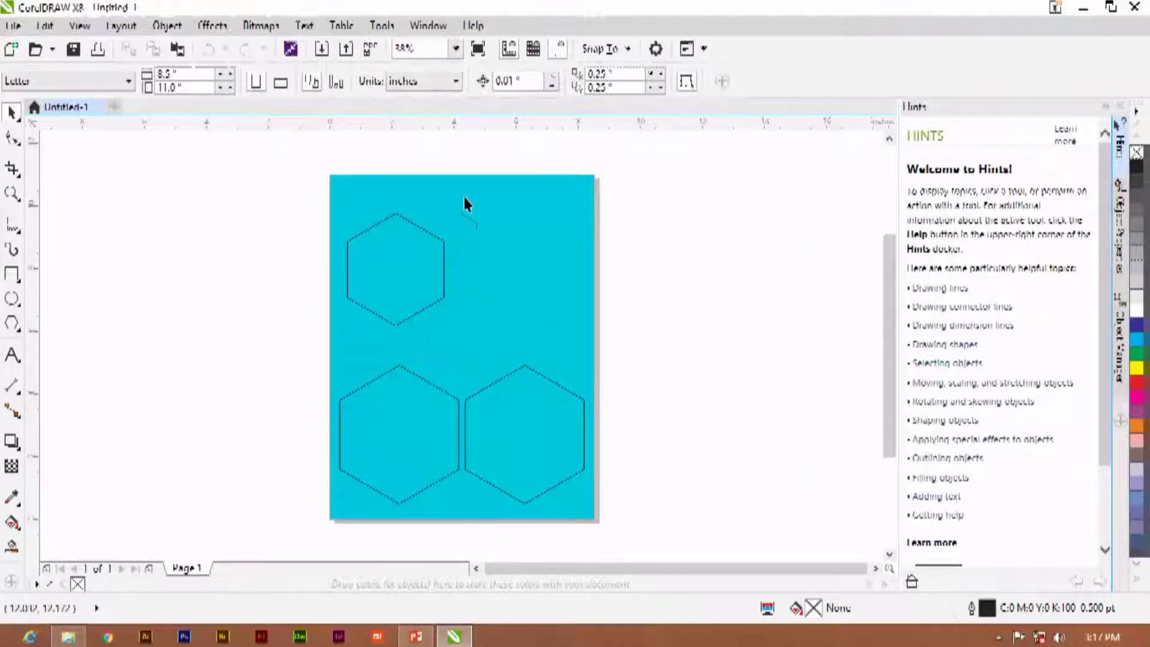
Step: Move the top hexagon right and pull its upper-right node outward with the Shape tool
{"action": "left_click", "coordinate": [394, 213]}
{"action": "left_click_drag", "start_coordinate": [384, 268], "coordinate": [464, 279]}
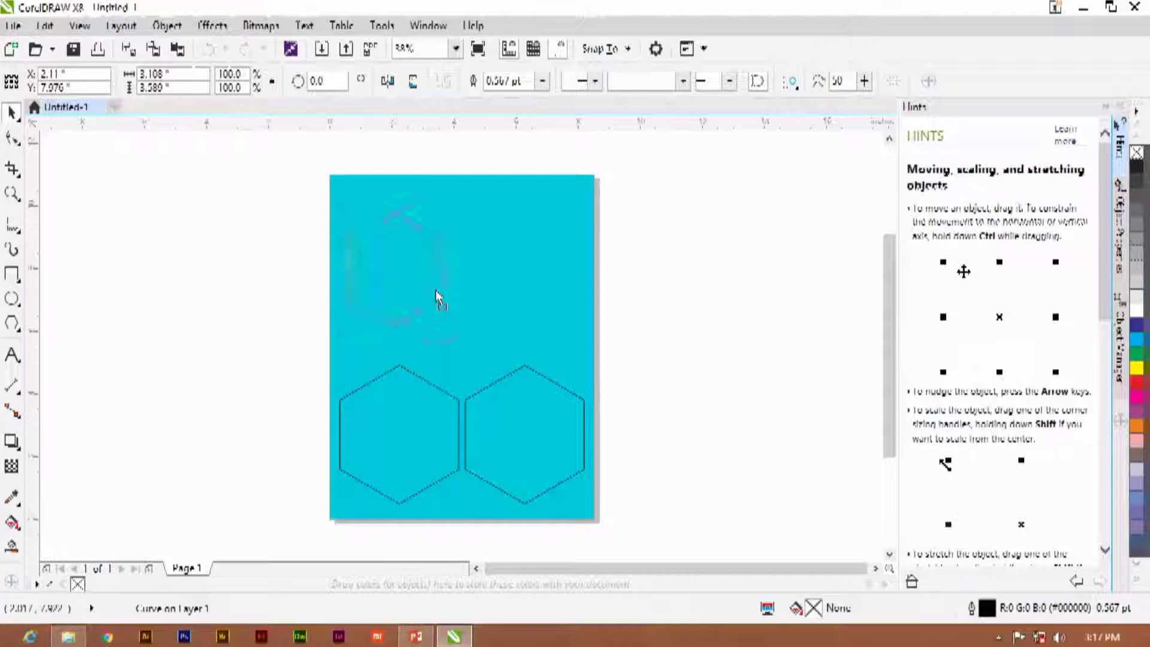
{"action": "left_click", "coordinate": [466, 246]}
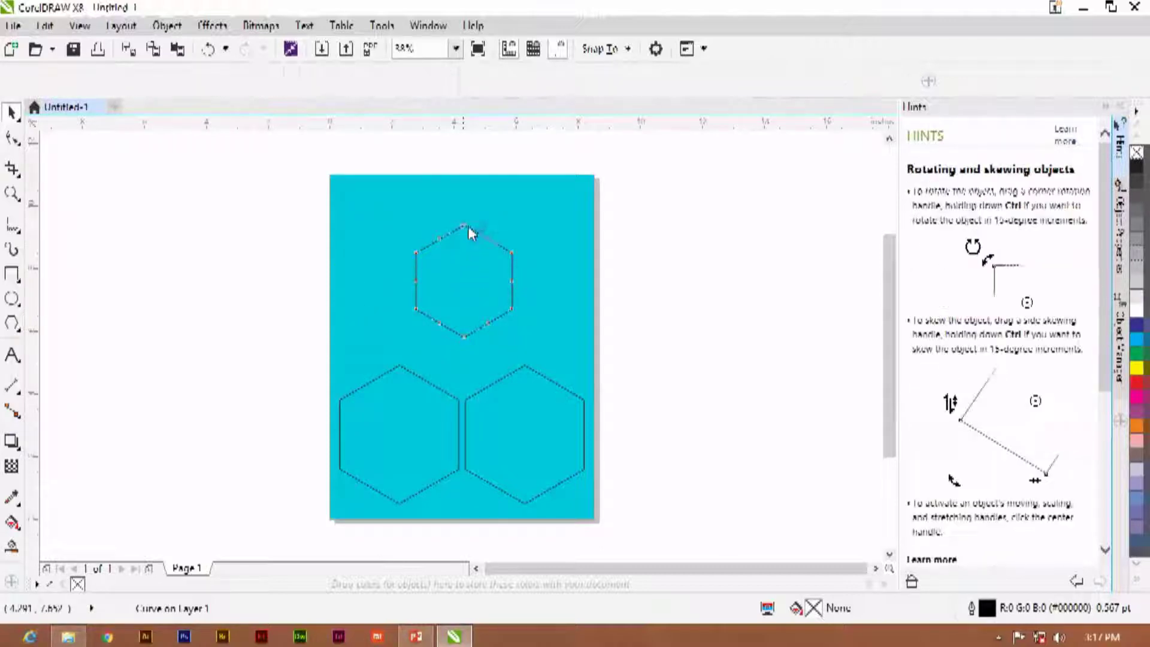
{"action": "key", "text": "F10"}
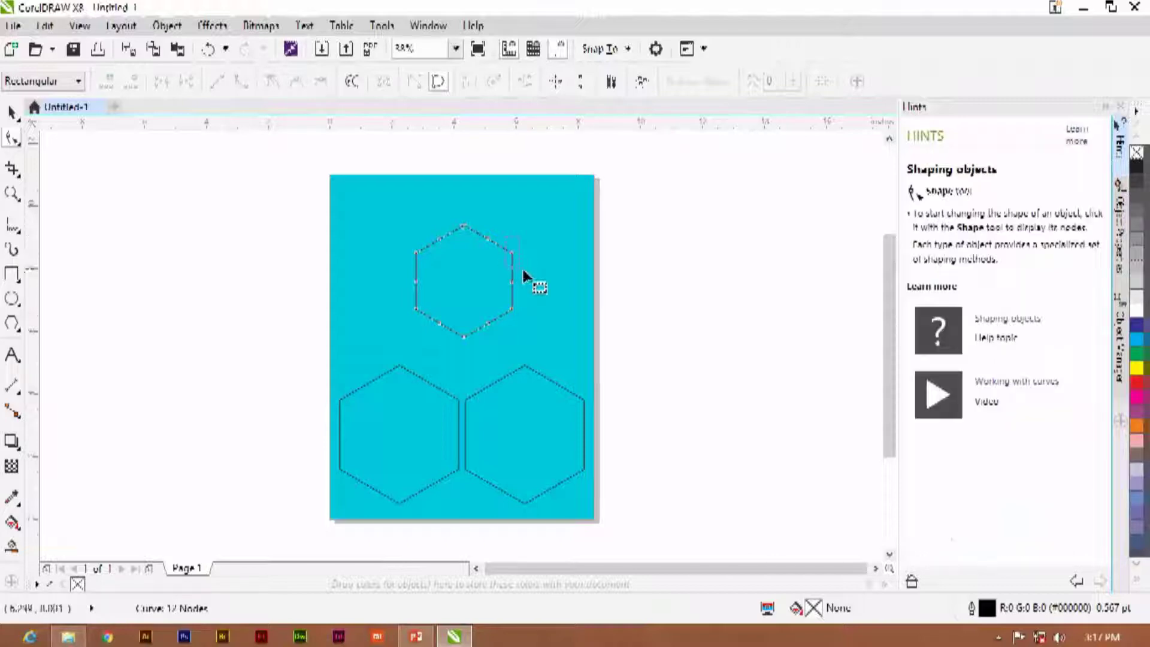
{"action": "left_click", "coordinate": [511, 252]}
{"action": "left_click_drag", "start_coordinate": [519, 260], "coordinate": [544, 270]}
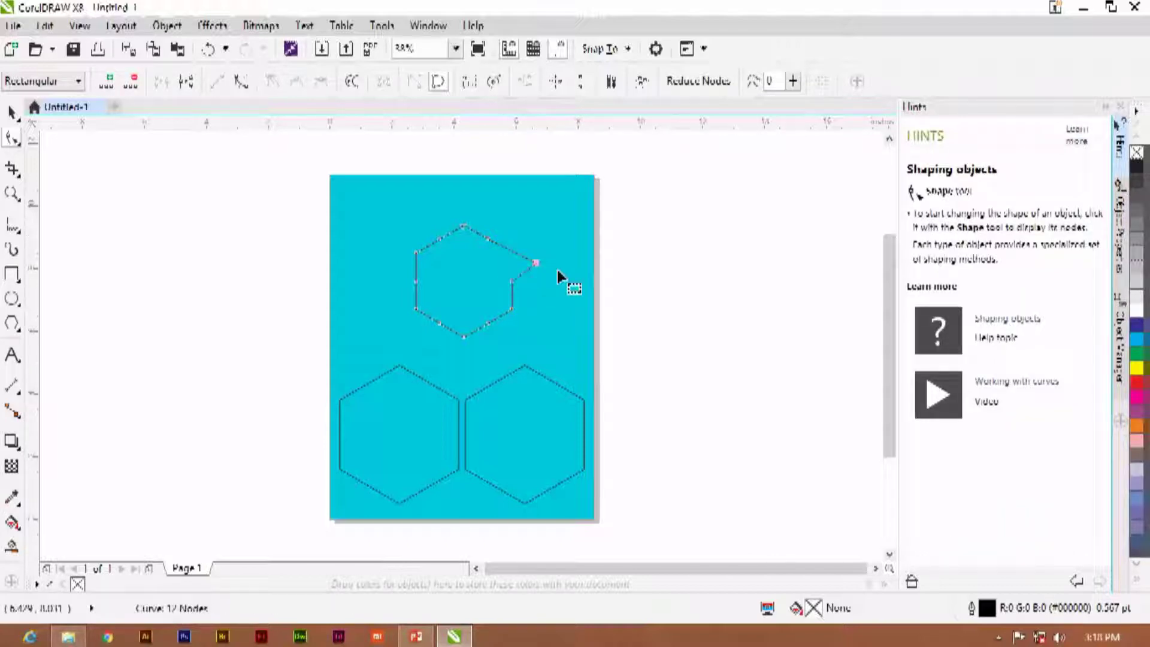
Step: Delete the cyan background rectangle and close the untitled document
{"action": "left_click", "coordinate": [385, 212]}
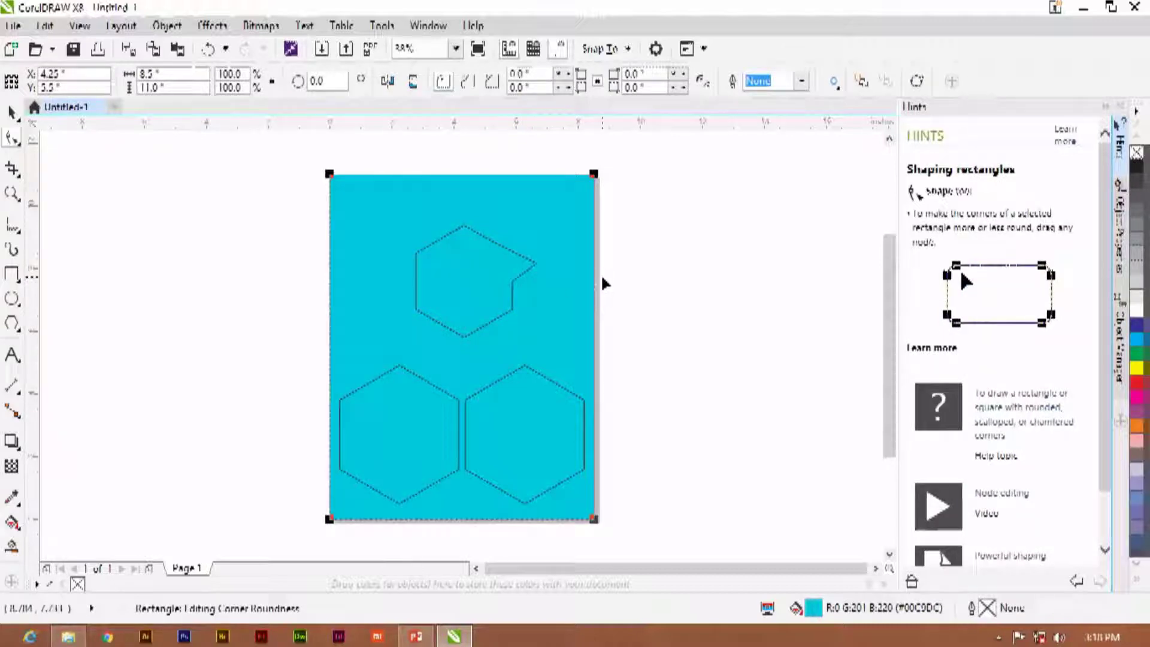
{"action": "key", "text": "Delete"}
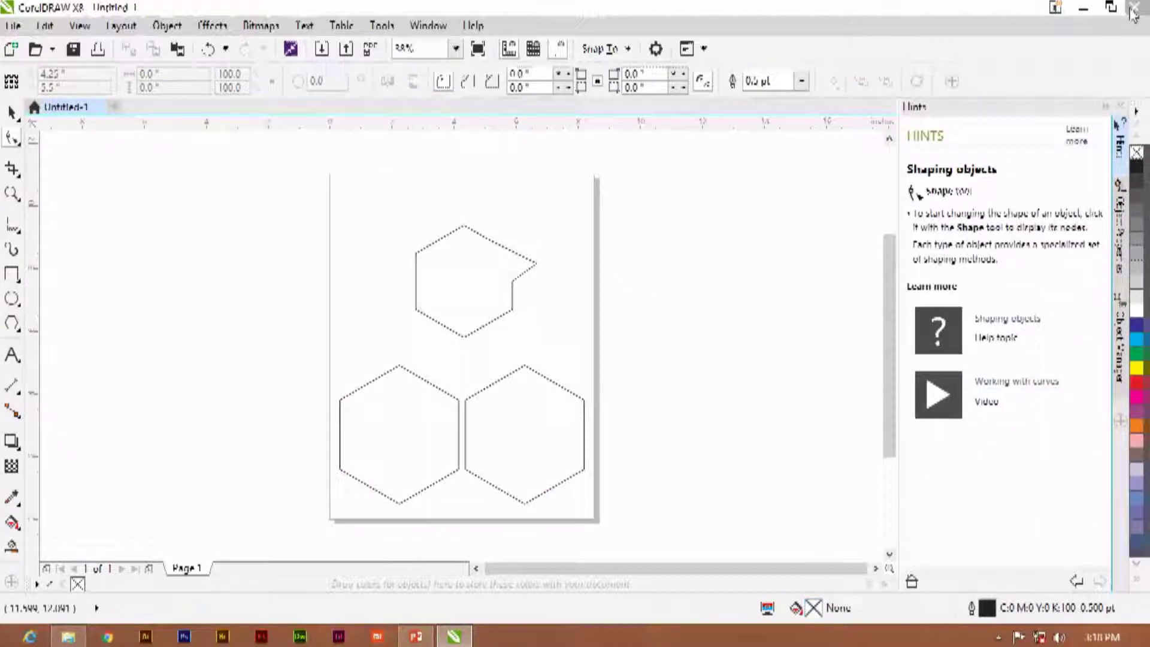
{"action": "left_click", "coordinate": [1132, 9]}
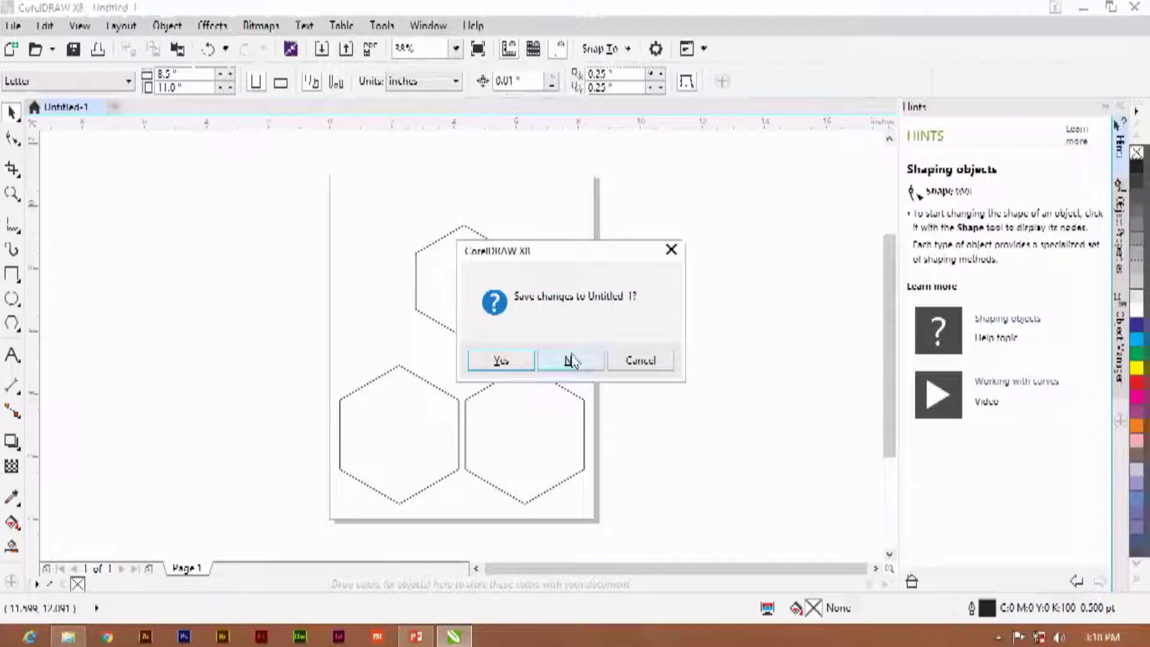